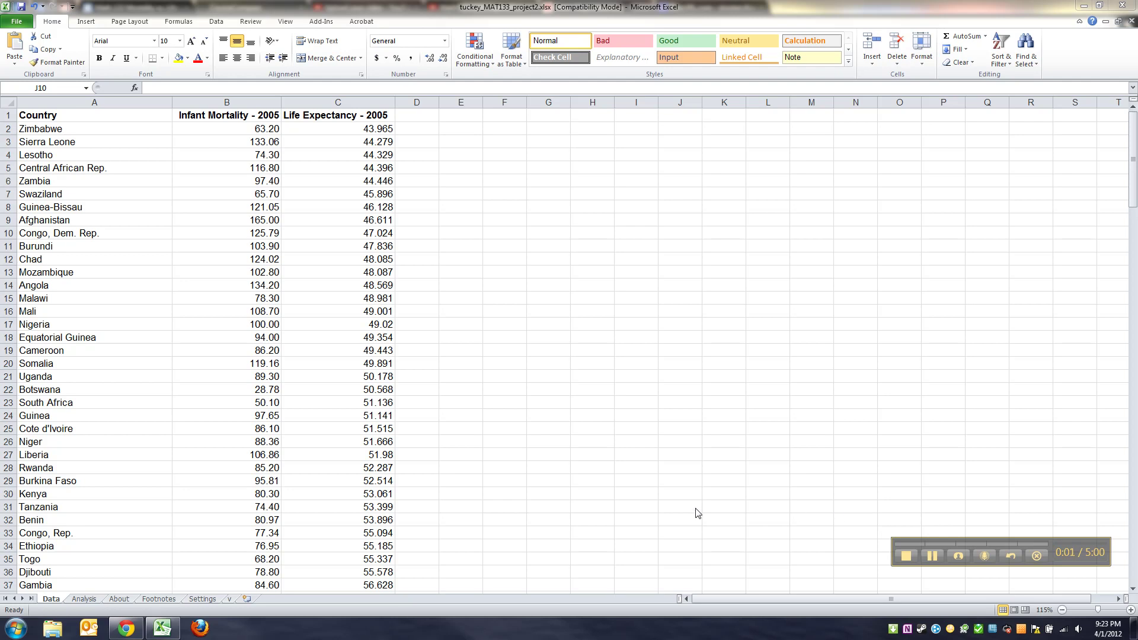
Review the Part 3 scatter diagram requirements in the project instructions document
left_click(126, 628)
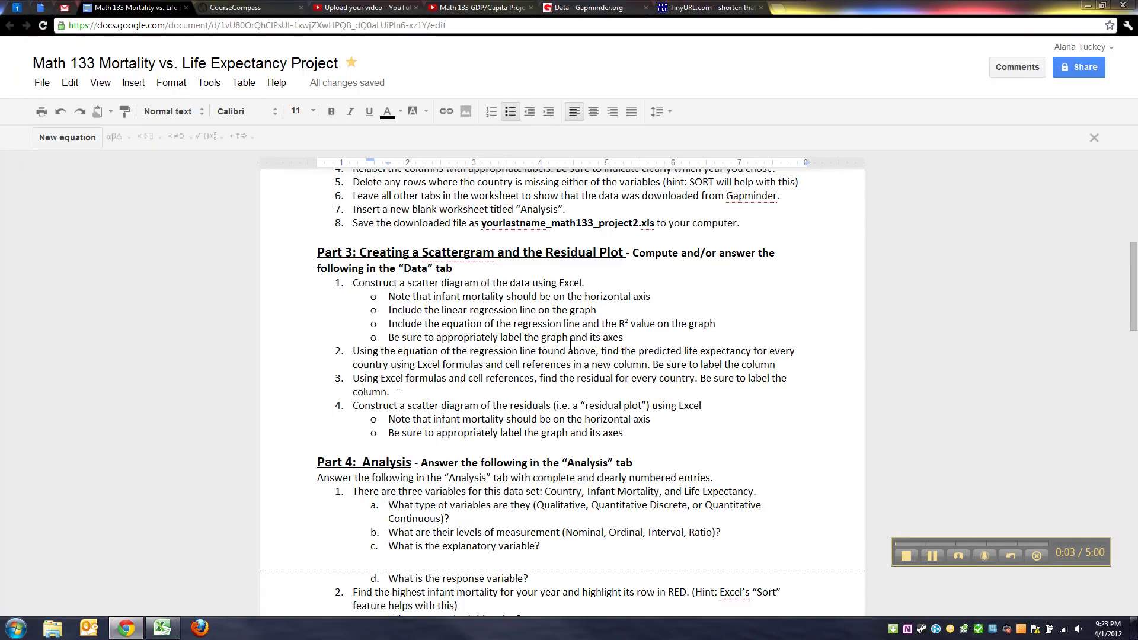
scroll(494, 343, "up", 2)
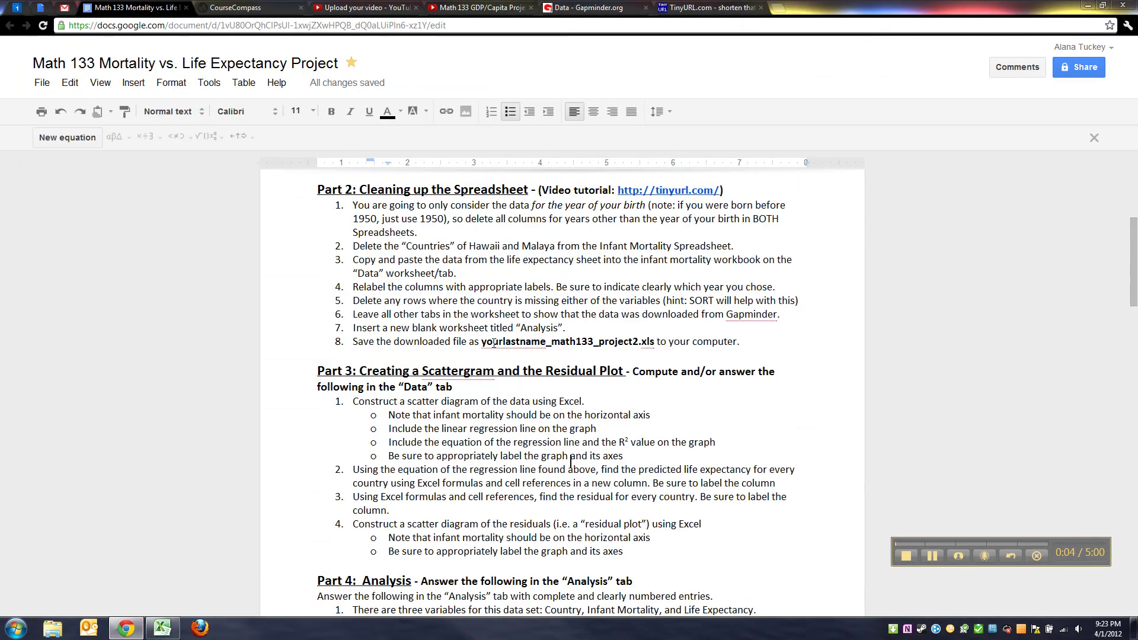
left_click(456, 263)
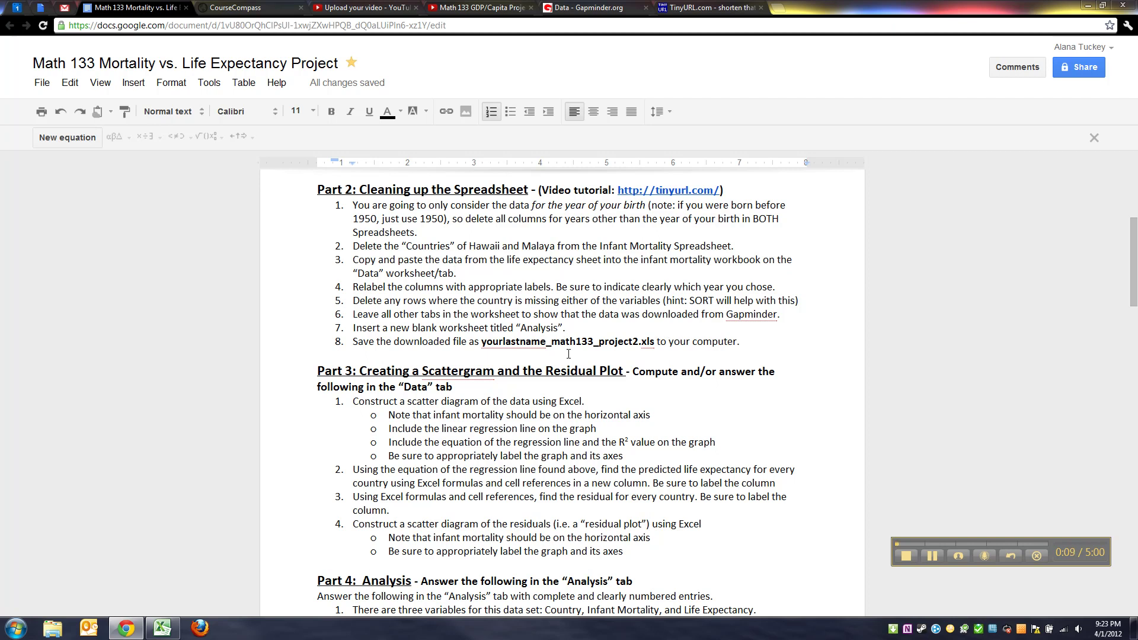
left_click(480, 433)
scroll(479, 403, "up", 2)
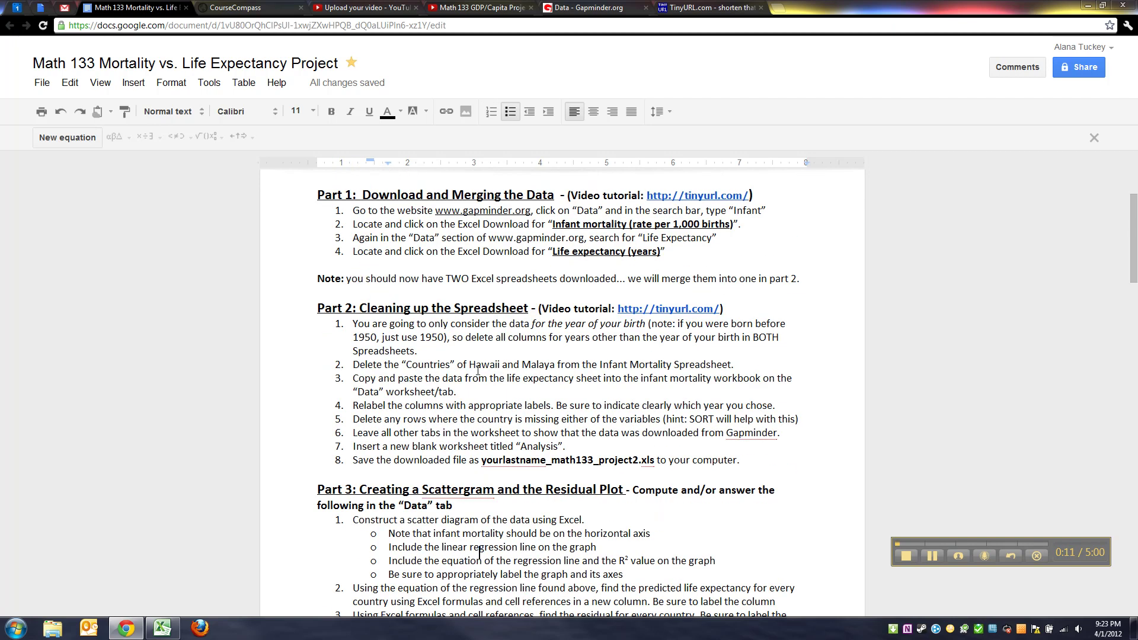
left_click_drag(482, 461, 353, 336)
scroll(454, 450, "down", 3)
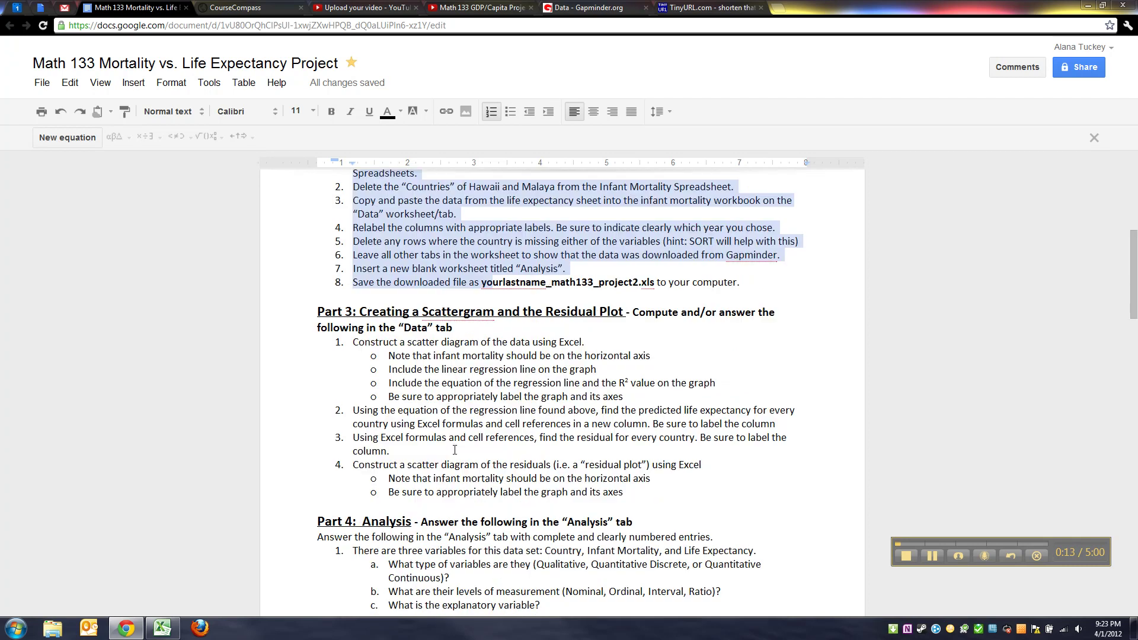
scroll(465, 438, "down", 2)
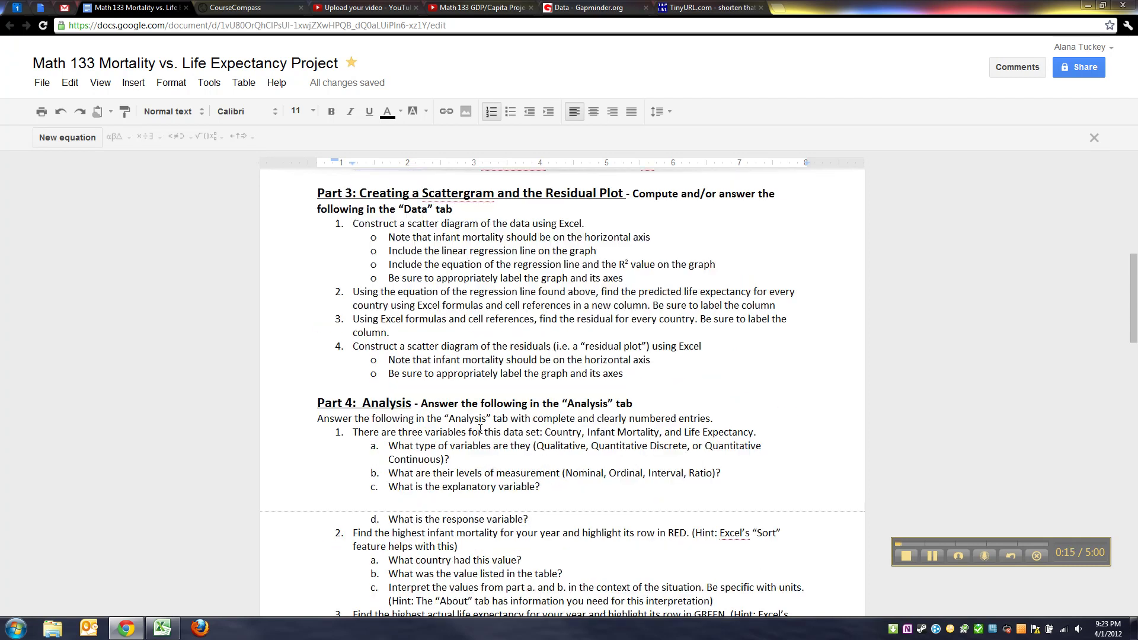
left_click(474, 365)
left_click_drag(361, 223, 490, 278)
left_click(492, 291)
Insert a markers-only scatter chart of the Infant Mortality and Life Expectancy columns B:C
left_click(163, 628)
left_click(541, 310)
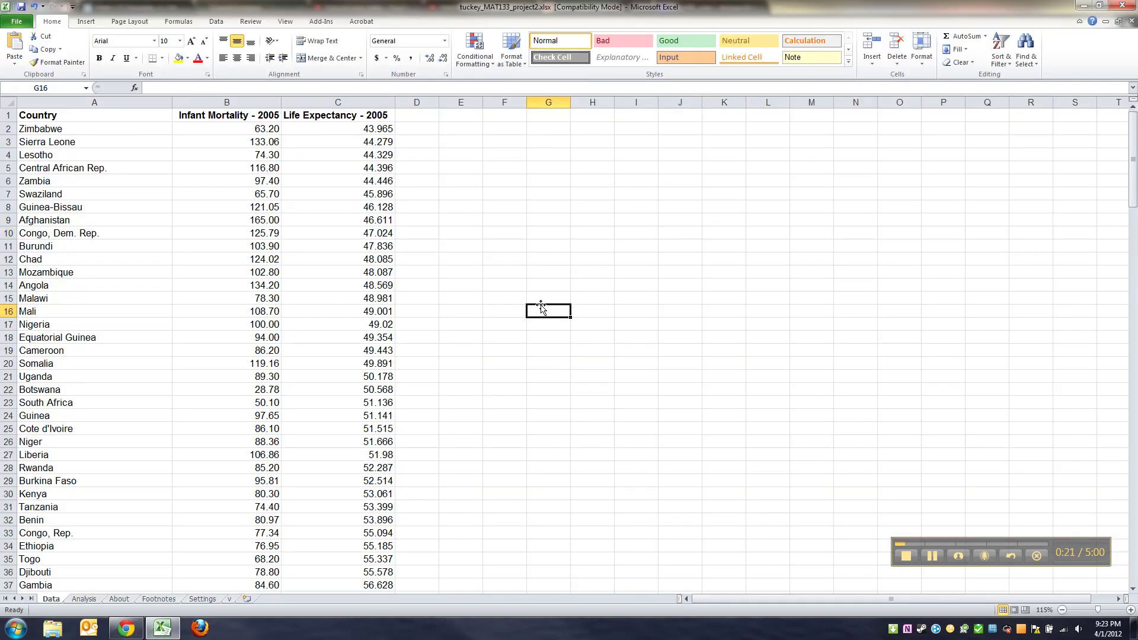
left_click(214, 102)
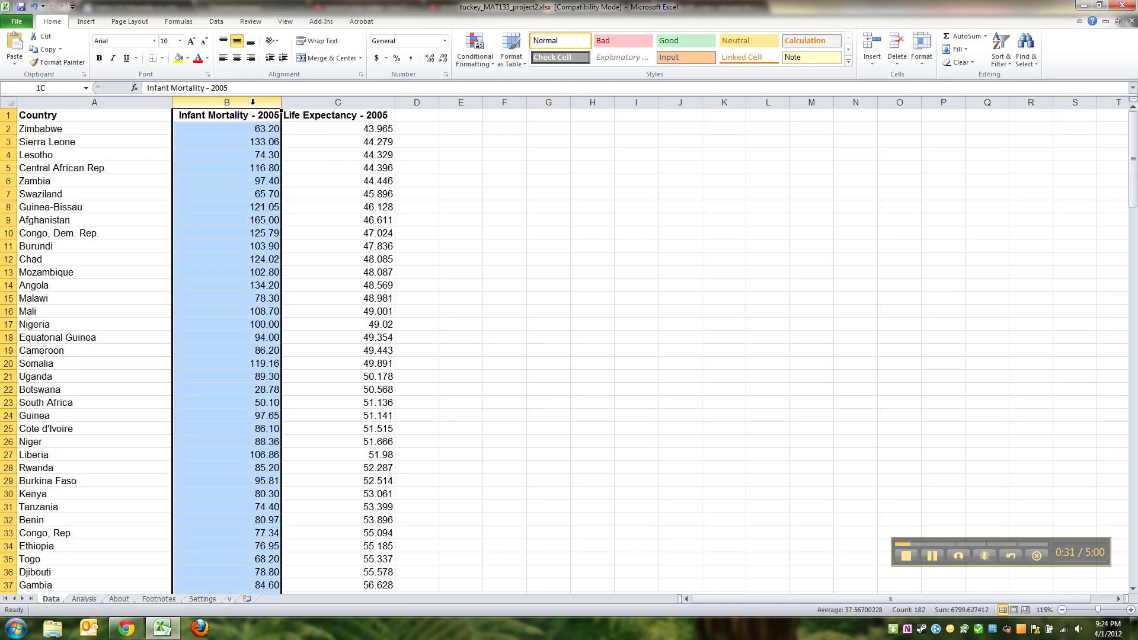
left_click_drag(252, 102, 312, 103)
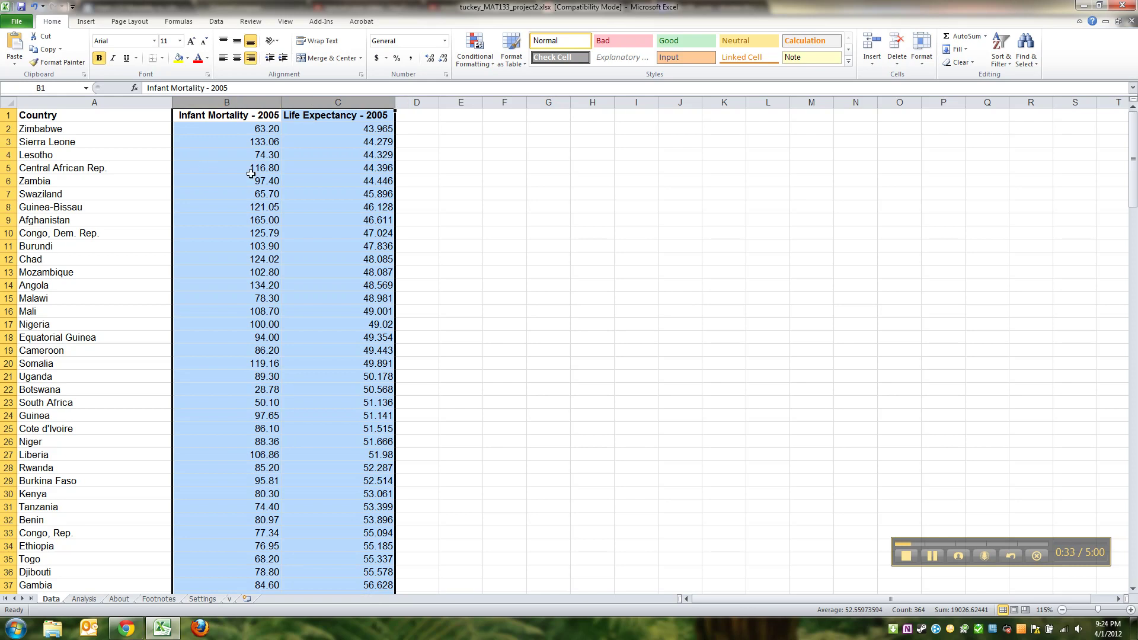
left_click(87, 21)
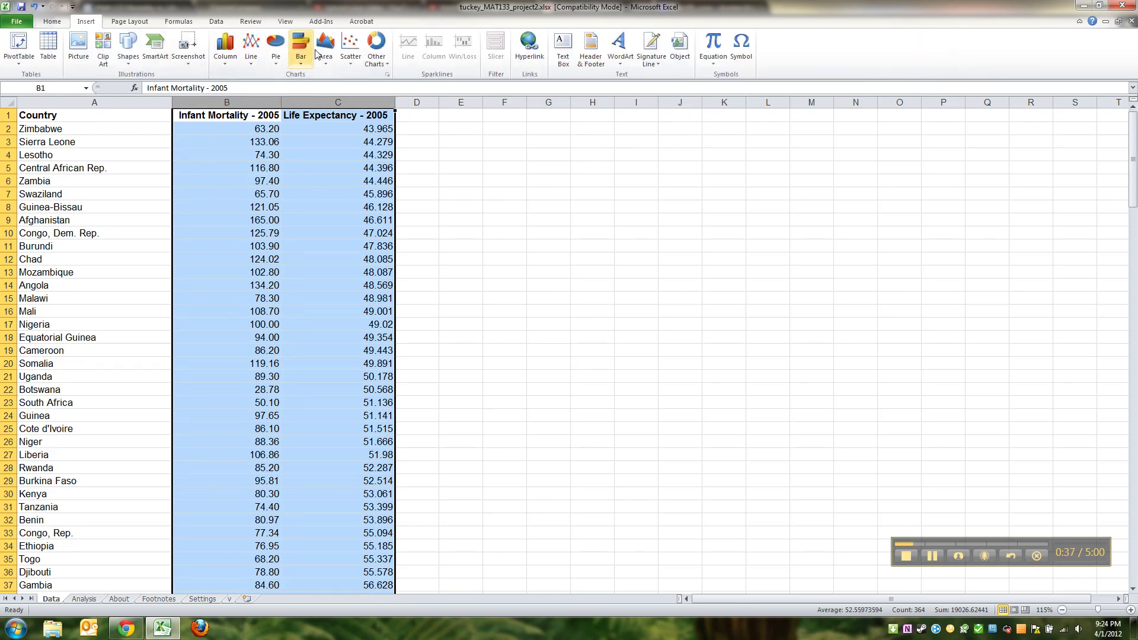
left_click(350, 53)
left_click(355, 97)
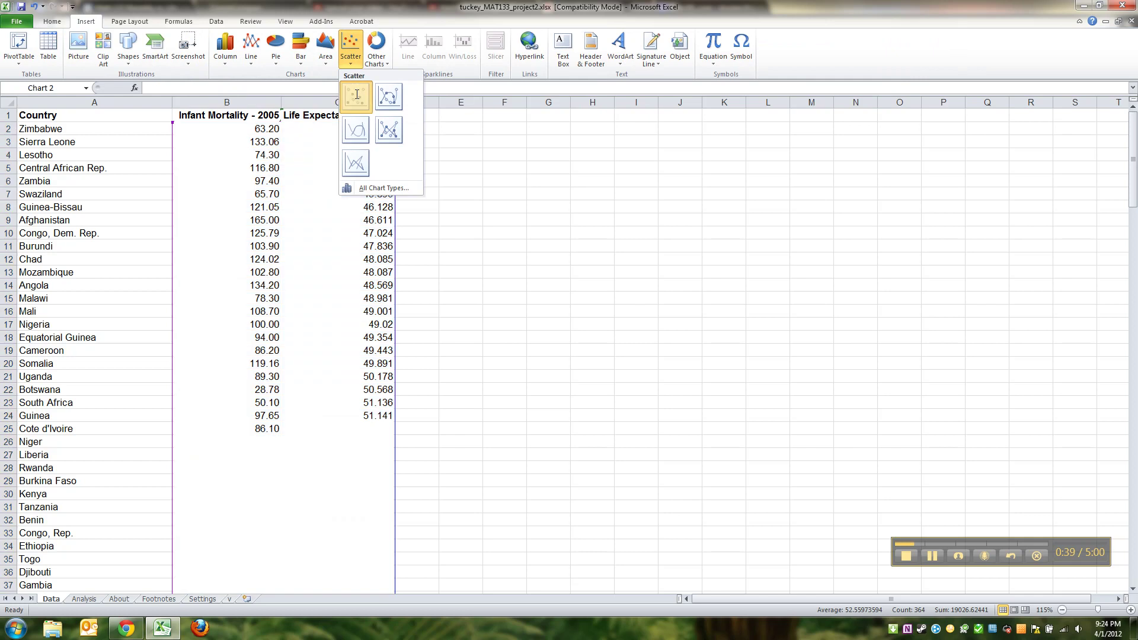
Move the chart to the right of the data and apply the purple chart style
left_click_drag(714, 258, 862, 167)
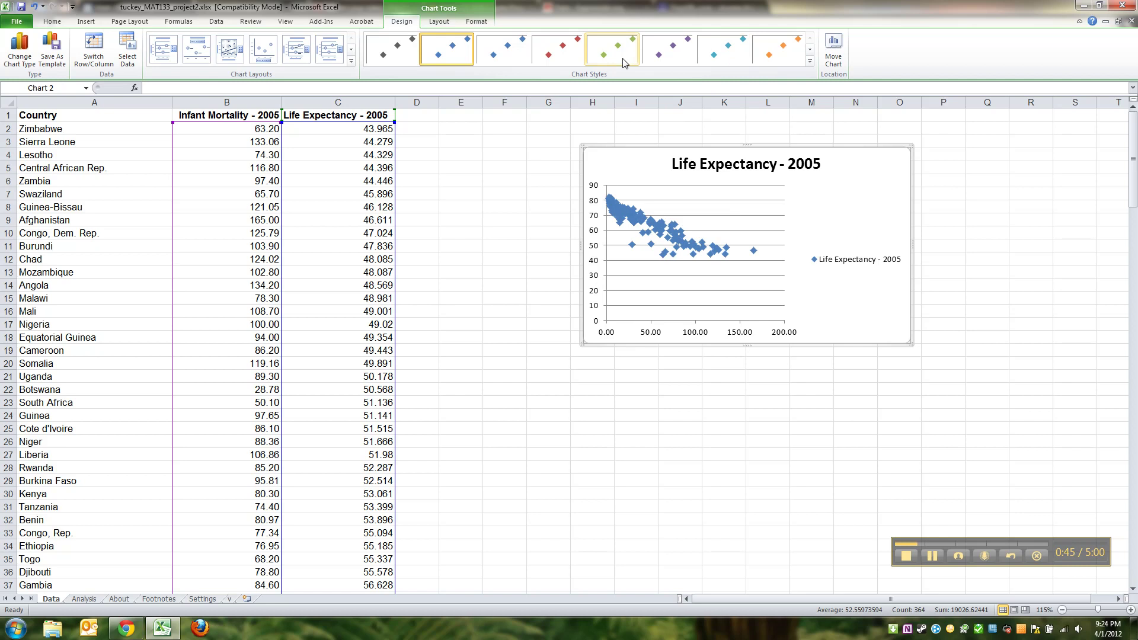
left_click(673, 59)
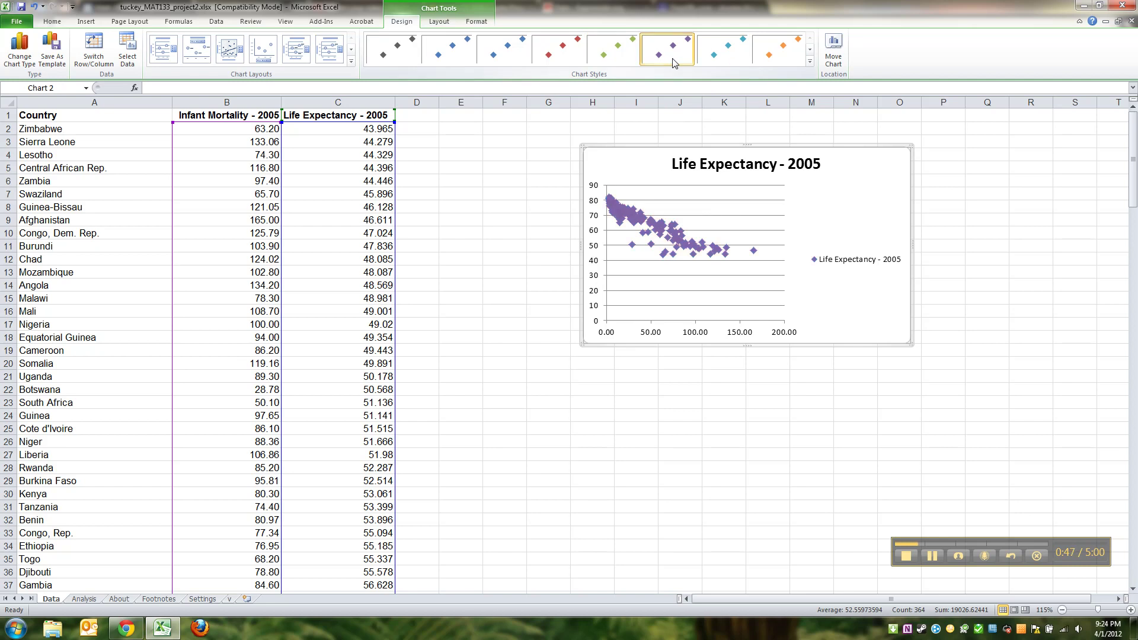
left_click(608, 55)
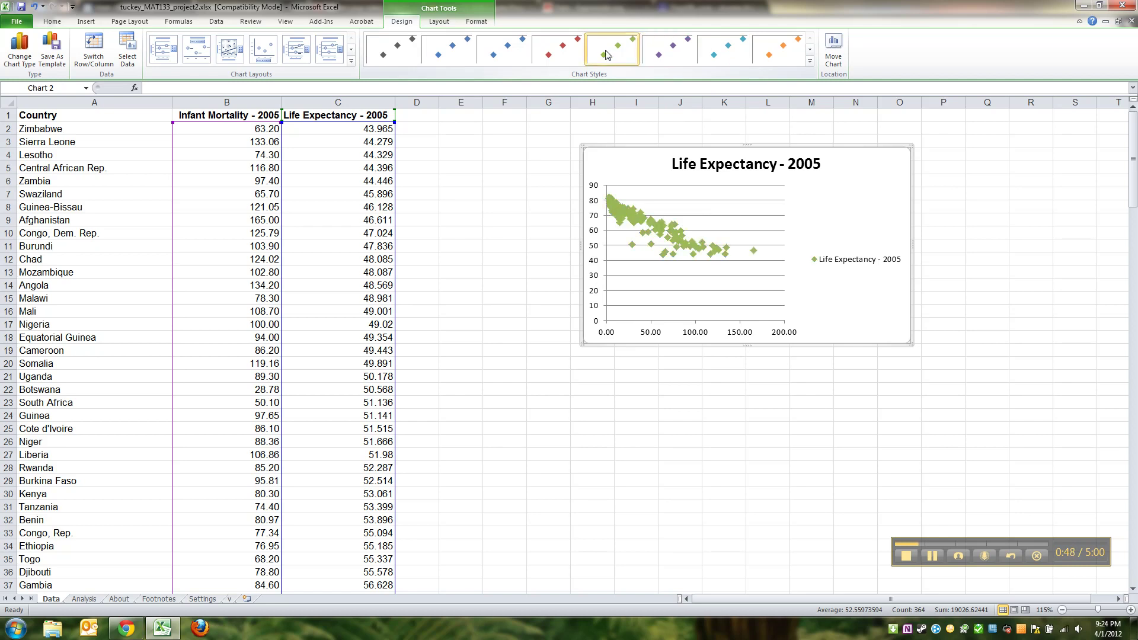
left_click(663, 57)
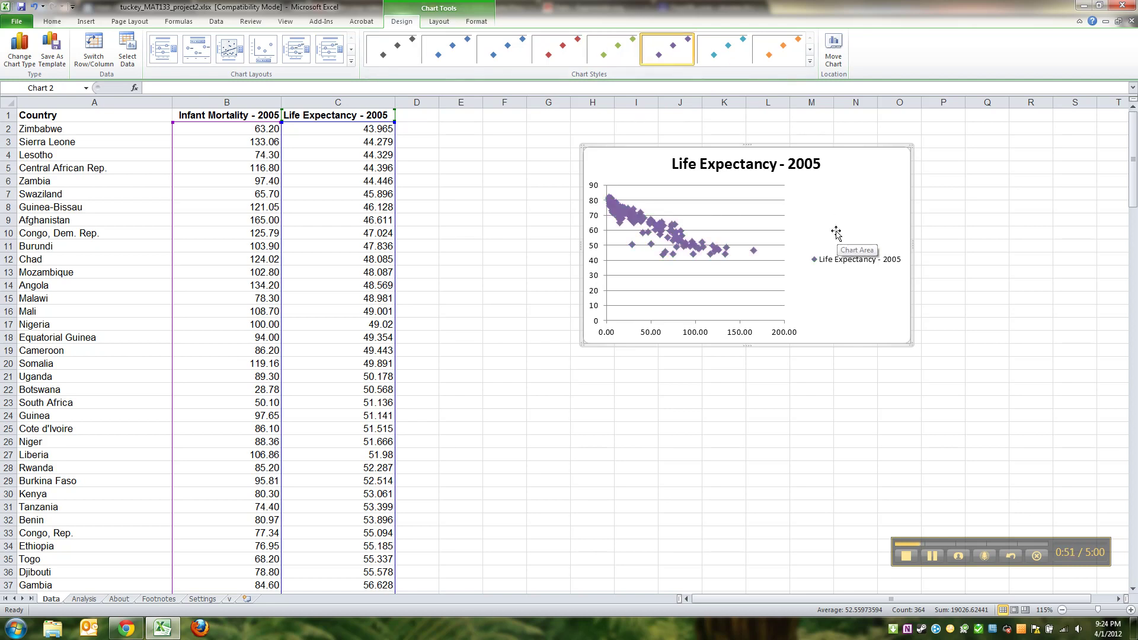
Remove the scatter chart's legend
left_click(439, 22)
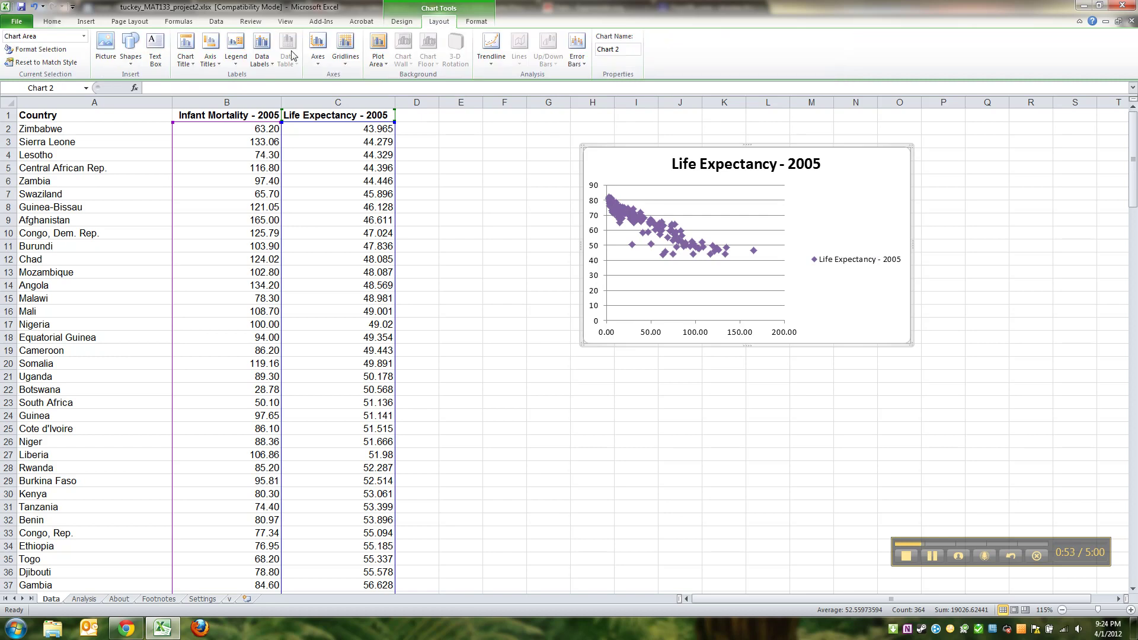
left_click(236, 47)
left_click(245, 83)
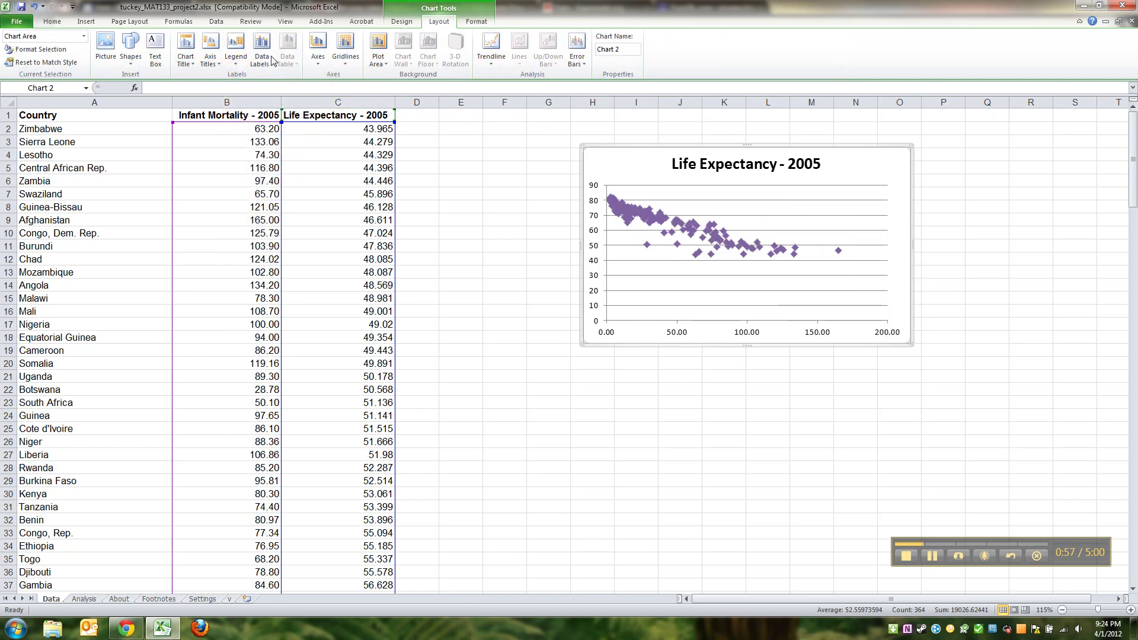
Add a horizontal axis title below the axis reading 'TYPE LABEL HERE'
left_click(217, 63)
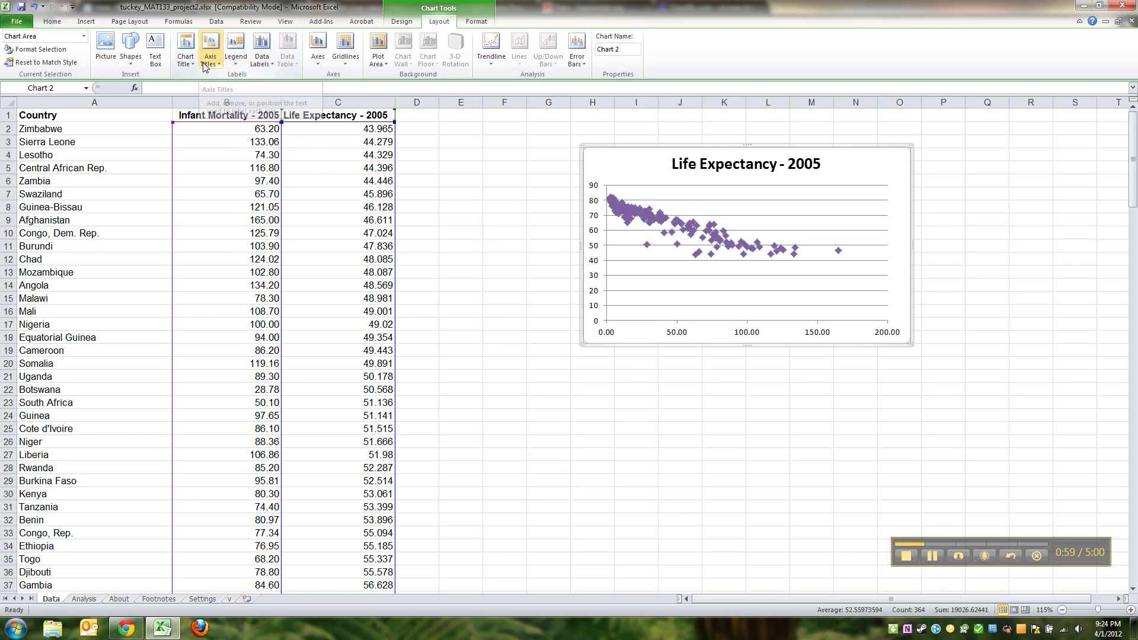
left_click(209, 66)
left_click(211, 67)
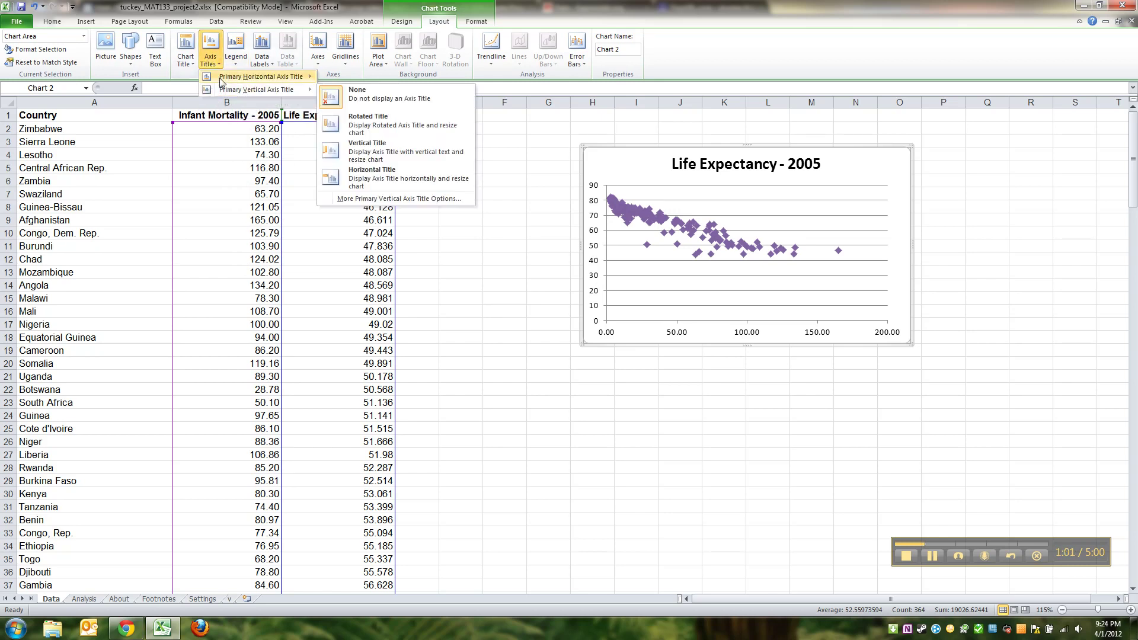
mouse_move(296, 77)
left_click(351, 108)
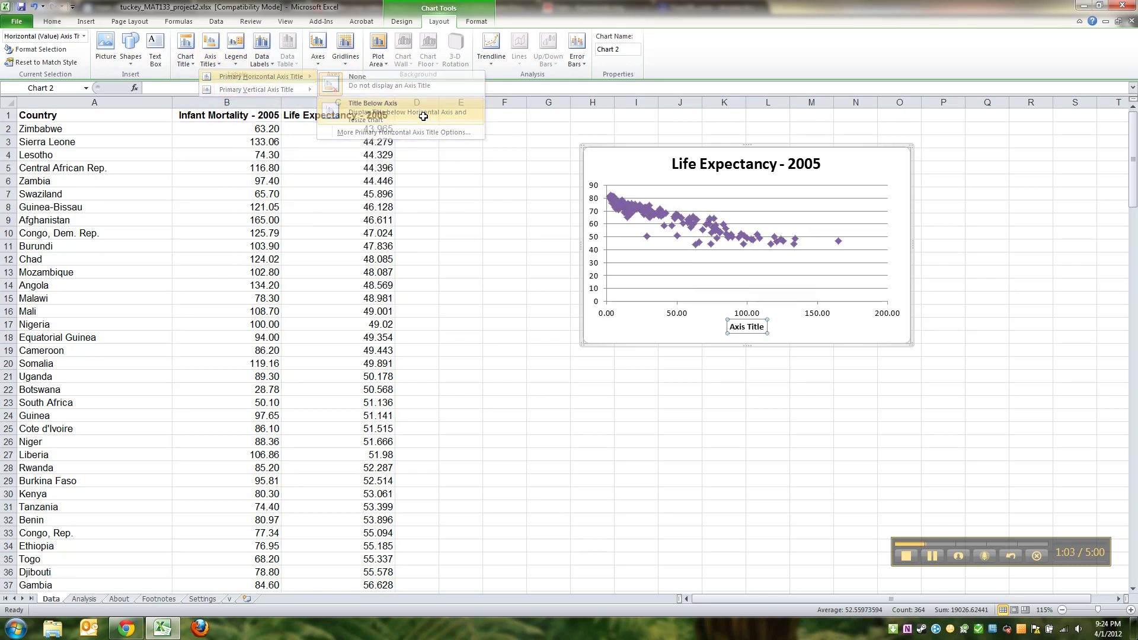
triple_click(751, 327)
key("BackSpace")
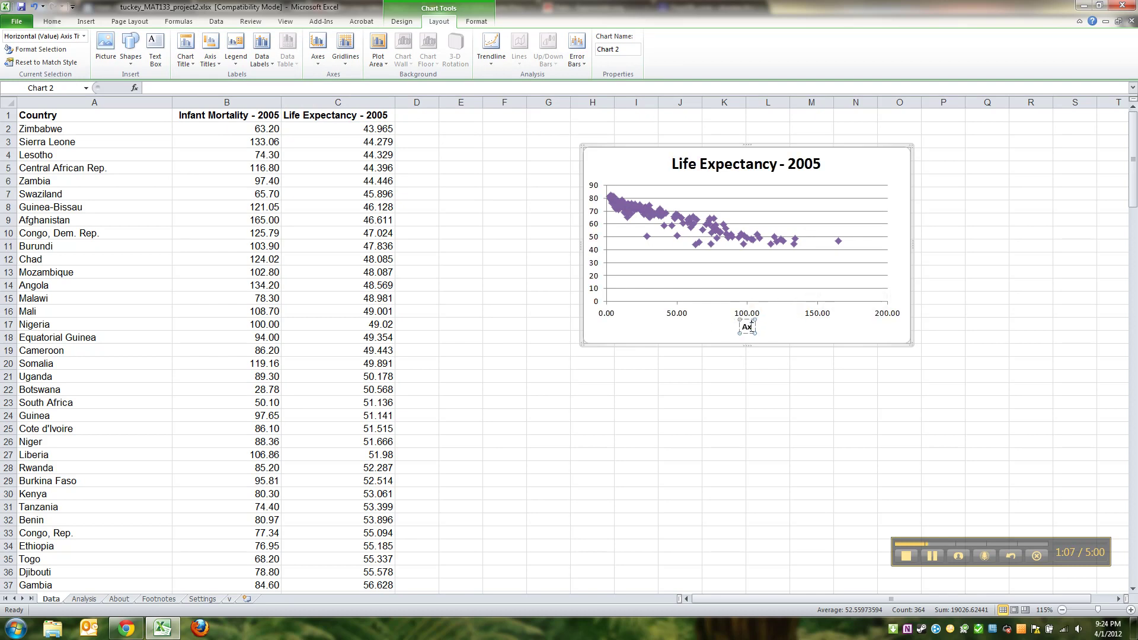
type("TYPE")
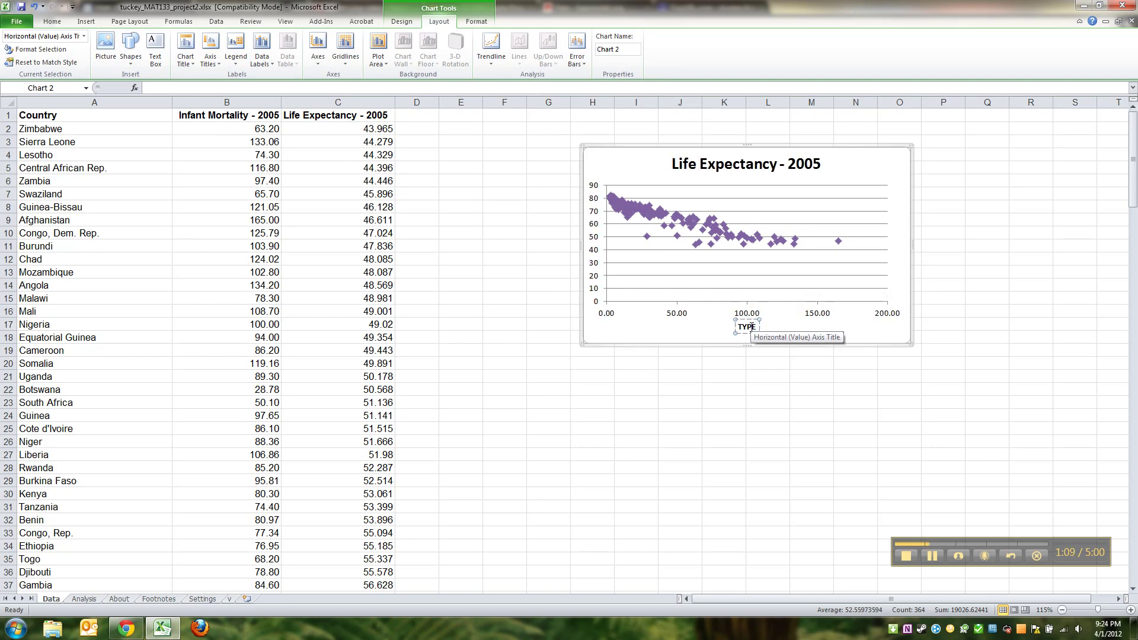
type(" LABEL HERE")
Add a rotated vertical axis title and set the horizontal axis title to 'Axis Title'
left_click(586, 155)
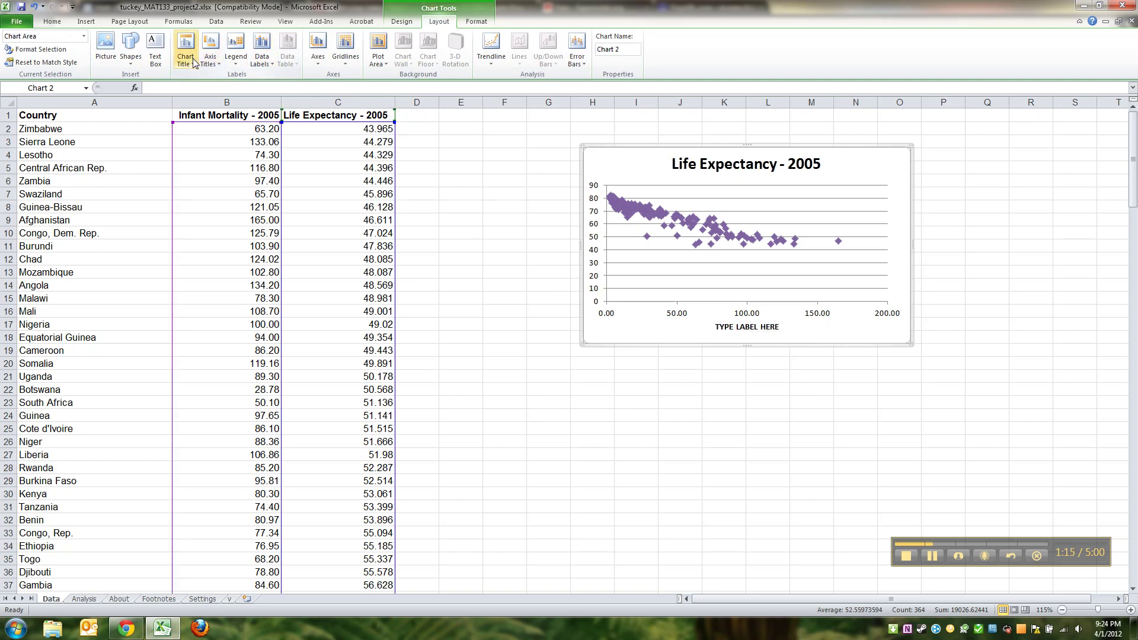
left_click(211, 52)
mouse_move(261, 90)
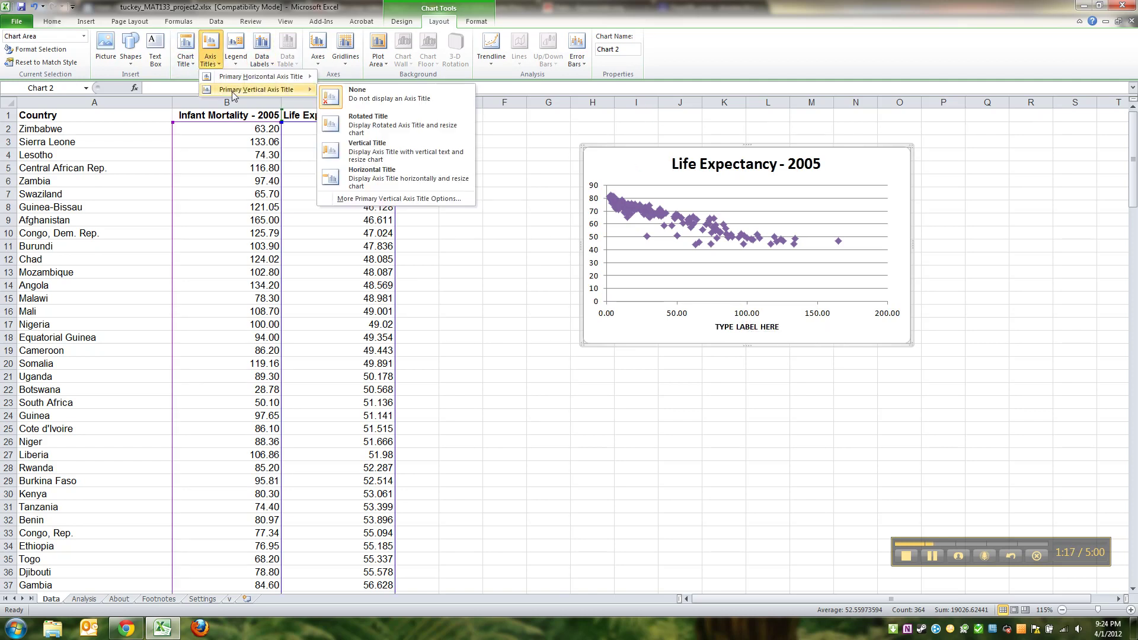
left_click(364, 117)
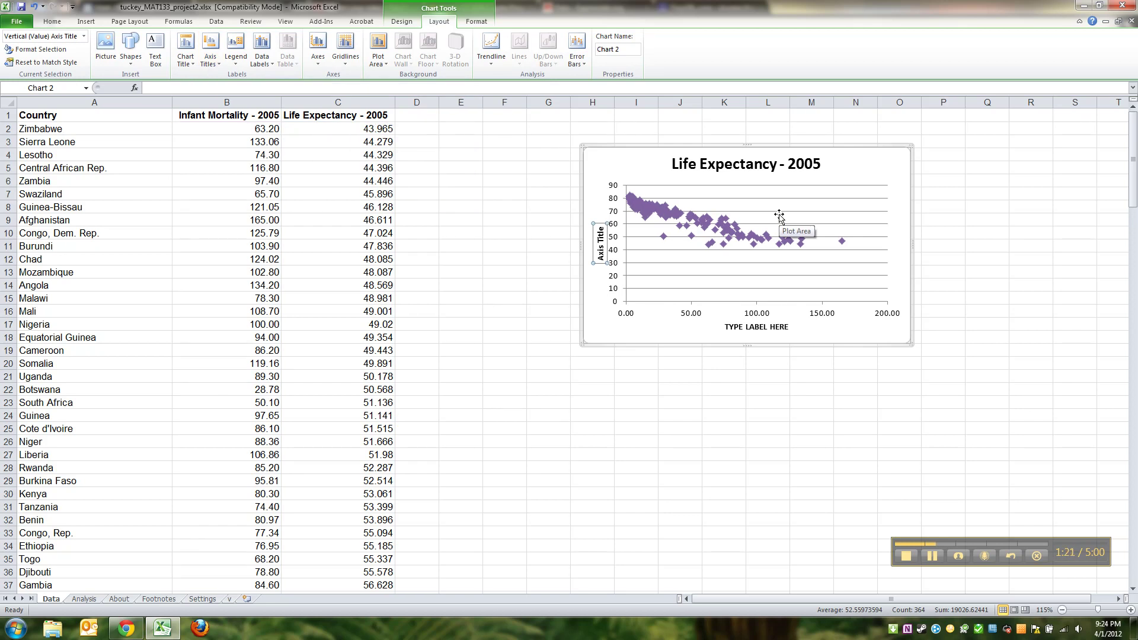
left_click(776, 328)
type("Ax")
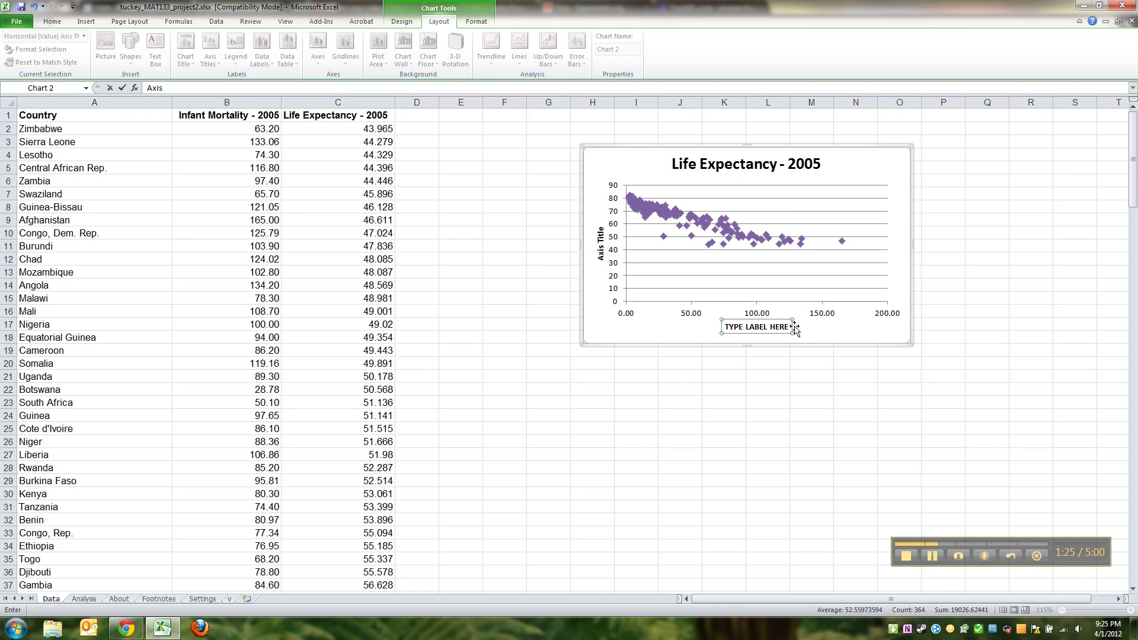
type("is Title")
key("Return")
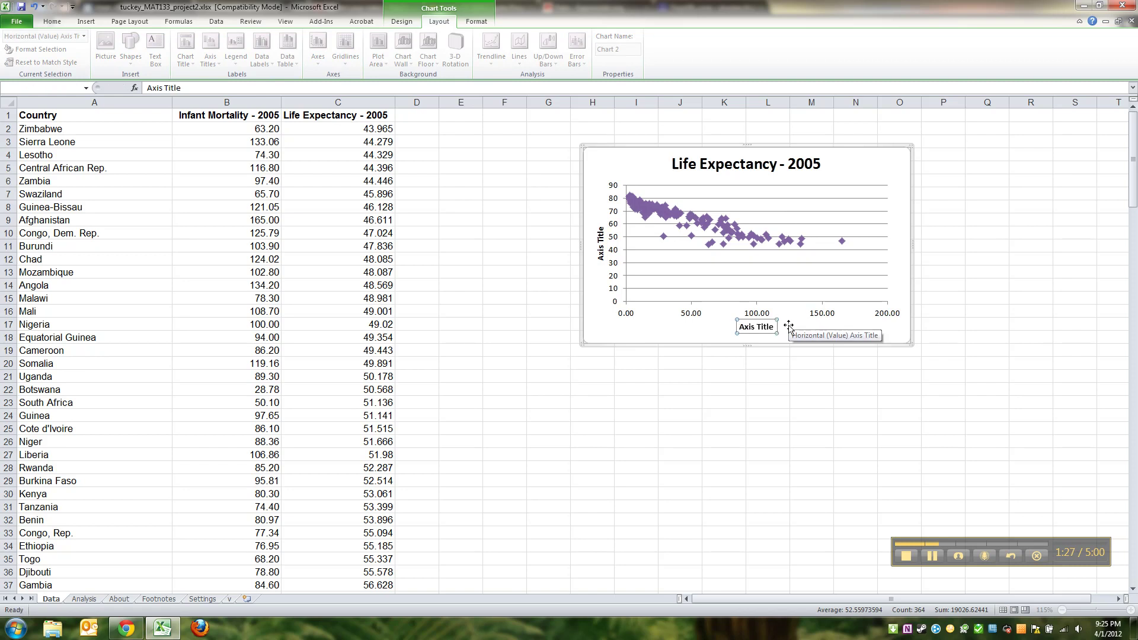
Retitle the chart 'Appropiate Chart Title' and move it up and to the right
left_click(789, 327)
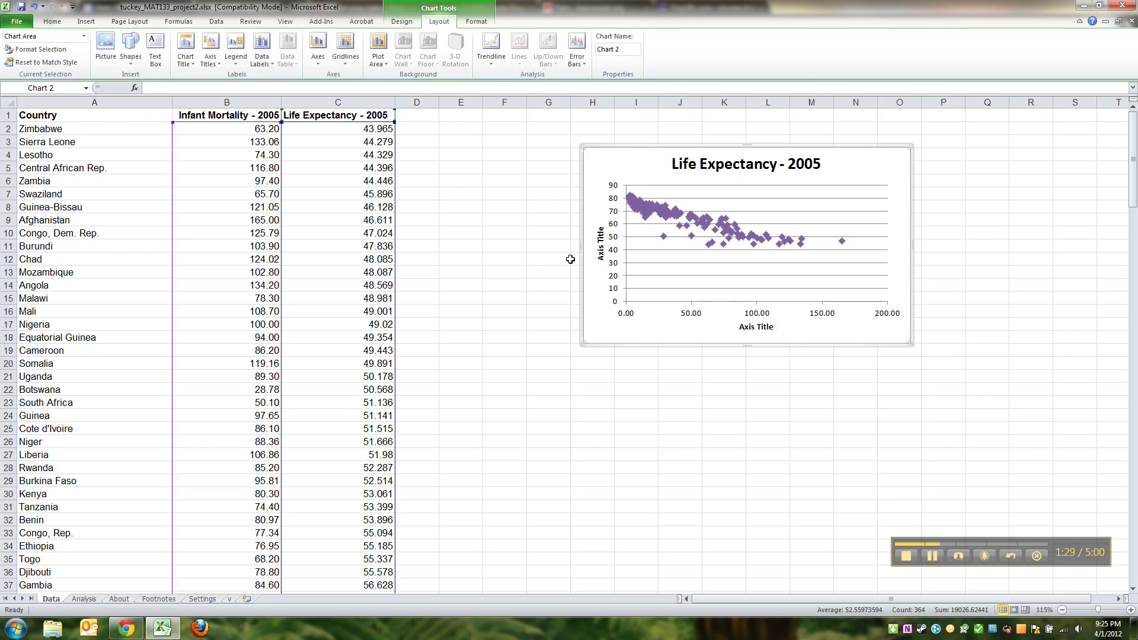
left_click(746, 166)
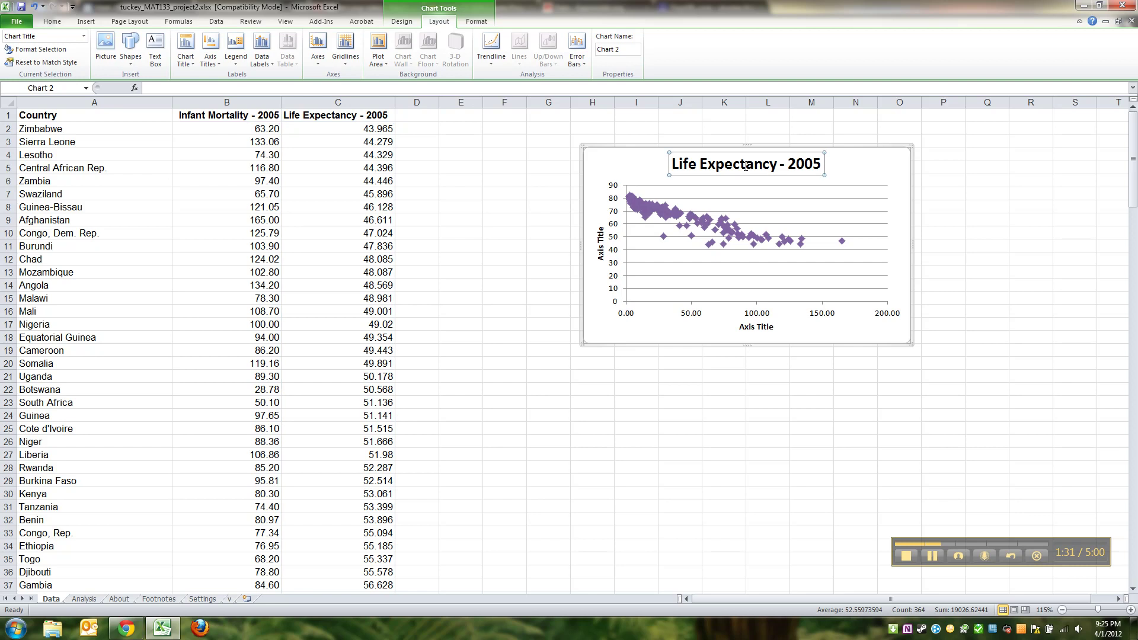
type("A")
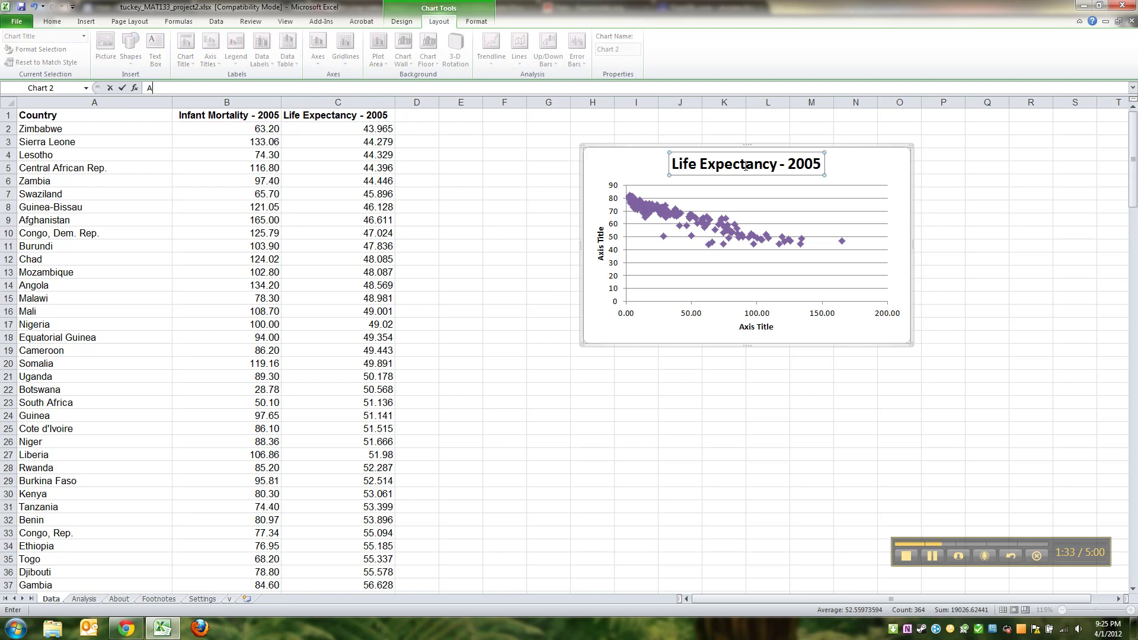
type("ppropiate Chart Title")
key("Return")
left_click(869, 181)
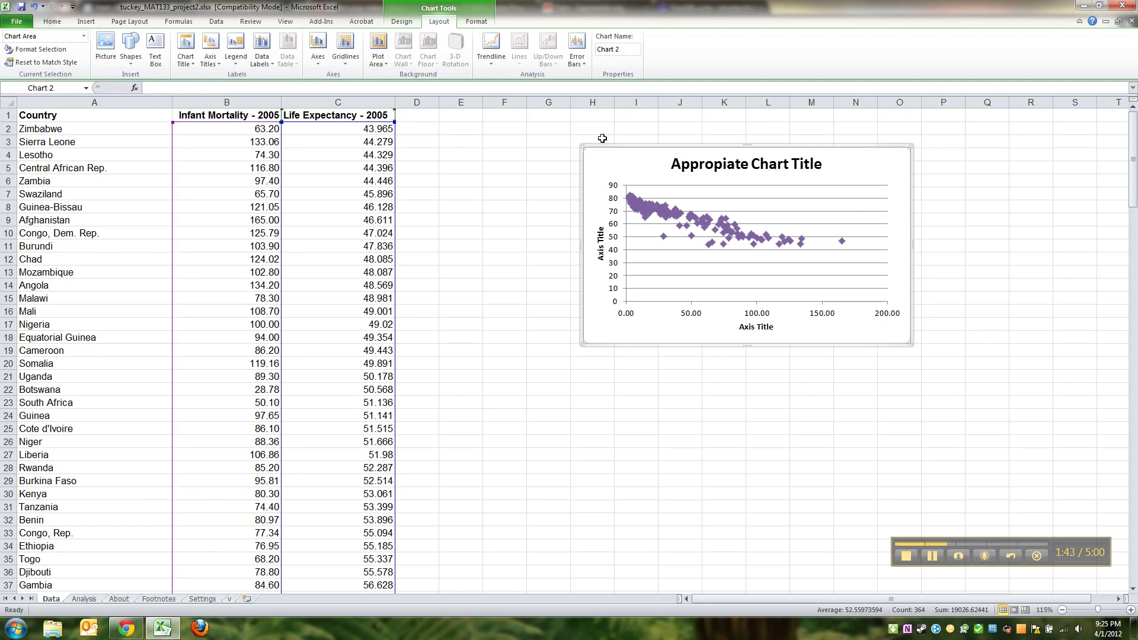
left_click_drag(601, 145, 682, 119)
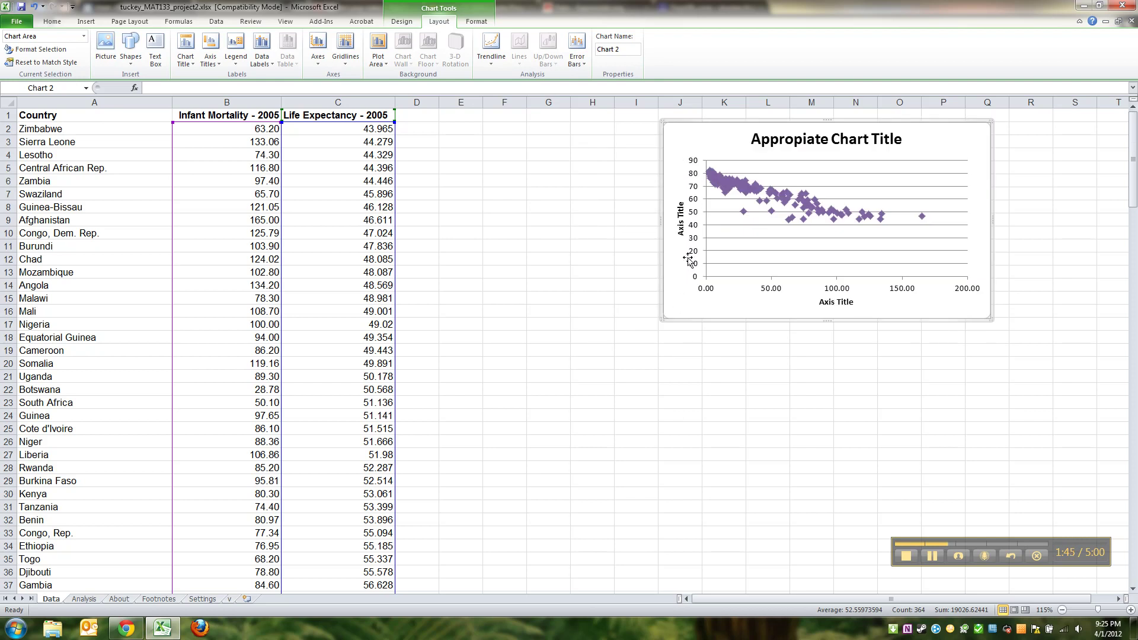
left_click(160, 632)
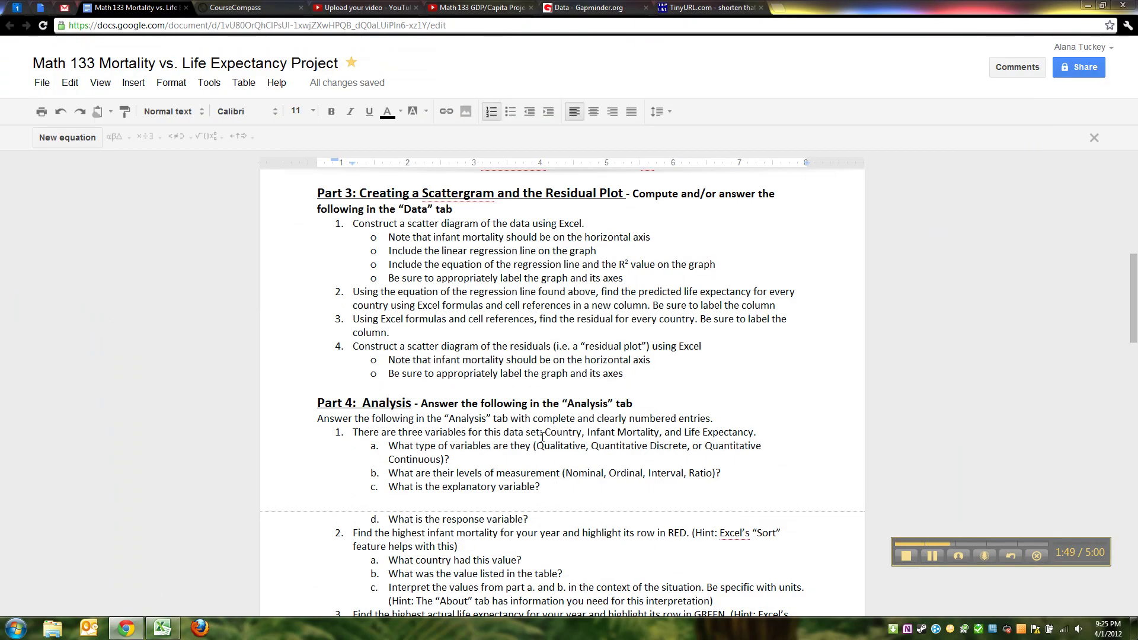
Move the 'label the graph and its axes' bullet to sit right after the horizontal-axis note
left_click(495, 271)
left_click_drag(389, 257, 389, 284)
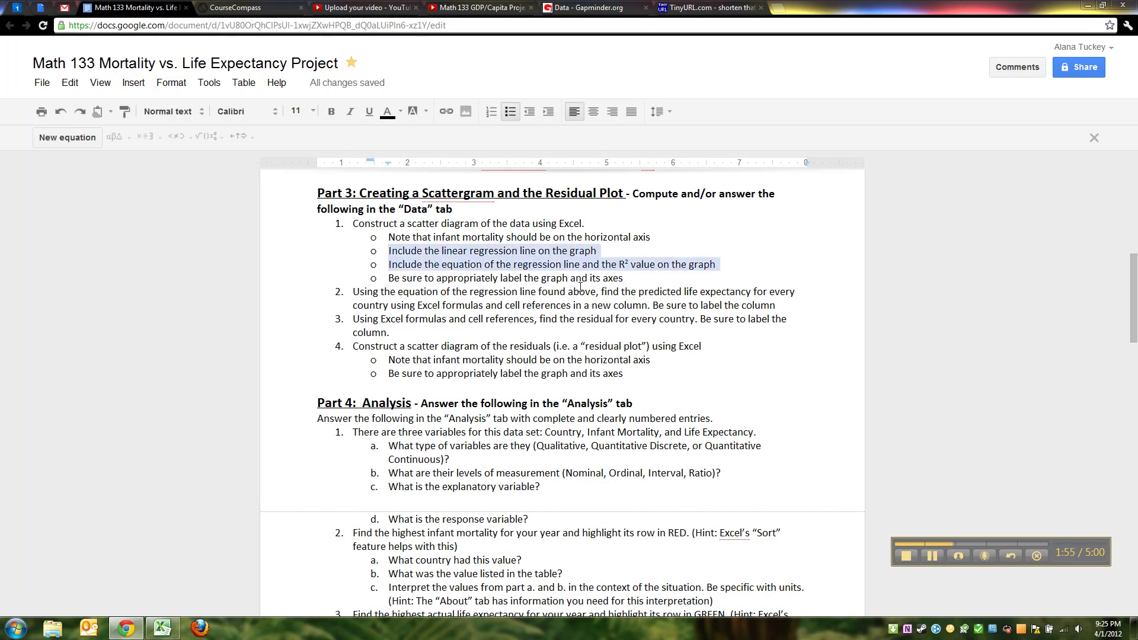
left_click_drag(626, 278, 389, 278)
key("ctrl+c")
key("BackSpace")
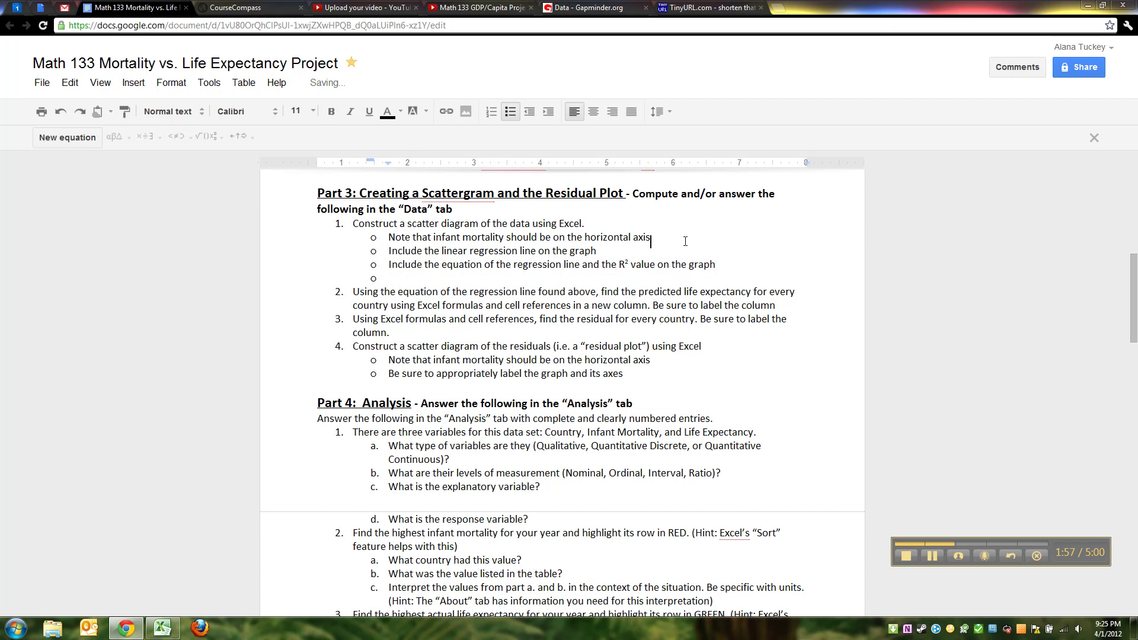
left_click(686, 241)
key("Return")
key("ctrl+v")
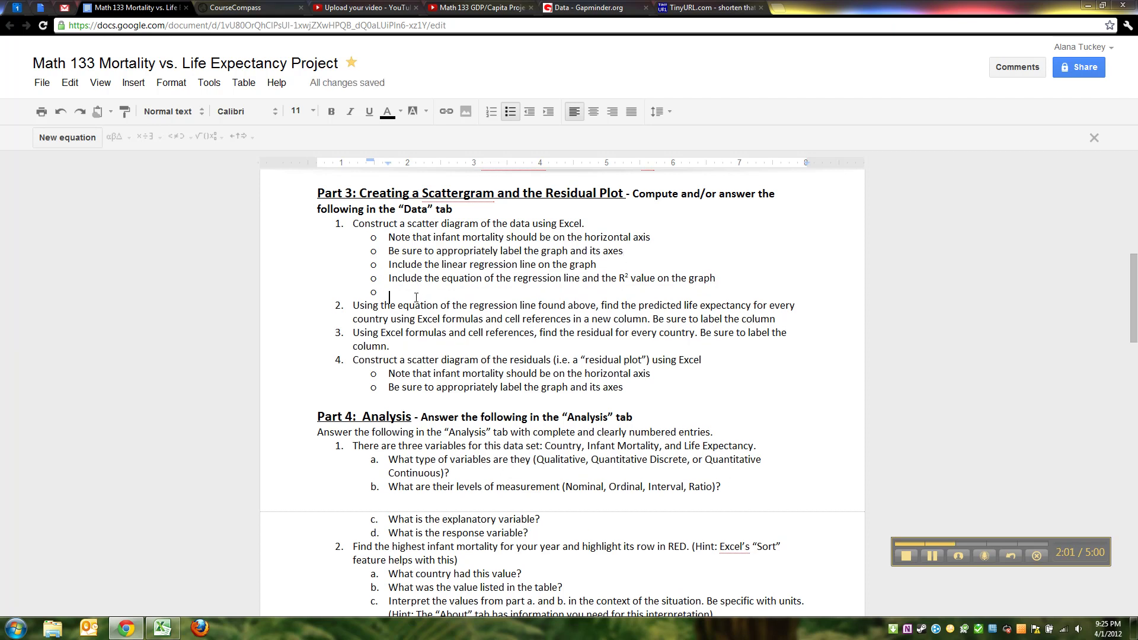
key("BackSpace")
key("BackSpace")
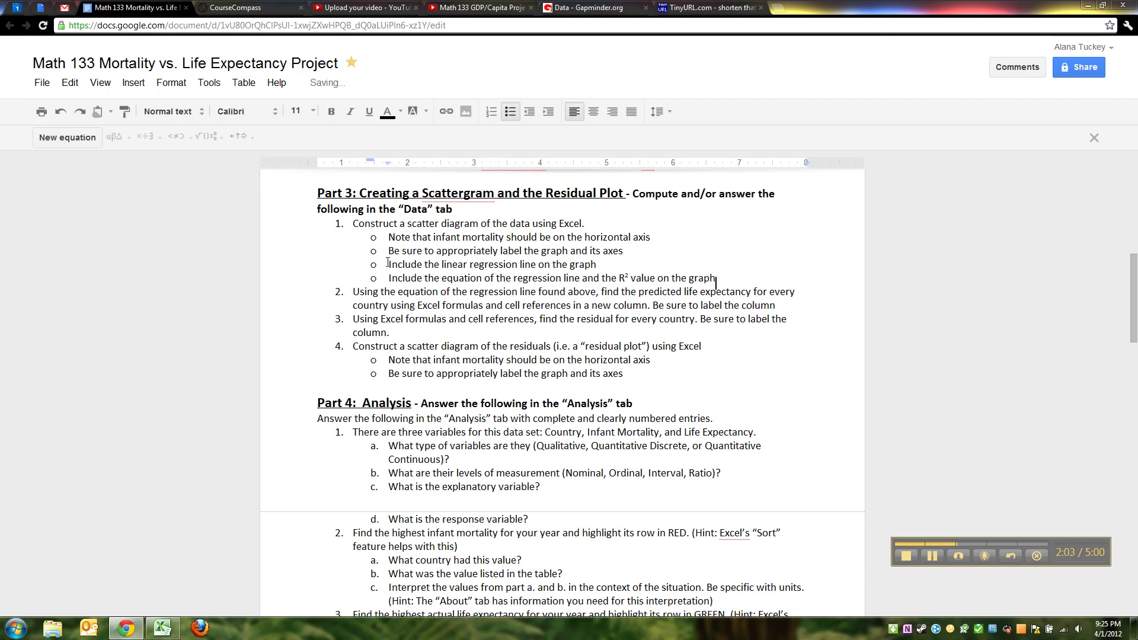
left_click_drag(387, 262, 462, 284)
Widen the scatter chart slightly to the right
left_click(470, 285)
left_click(162, 628)
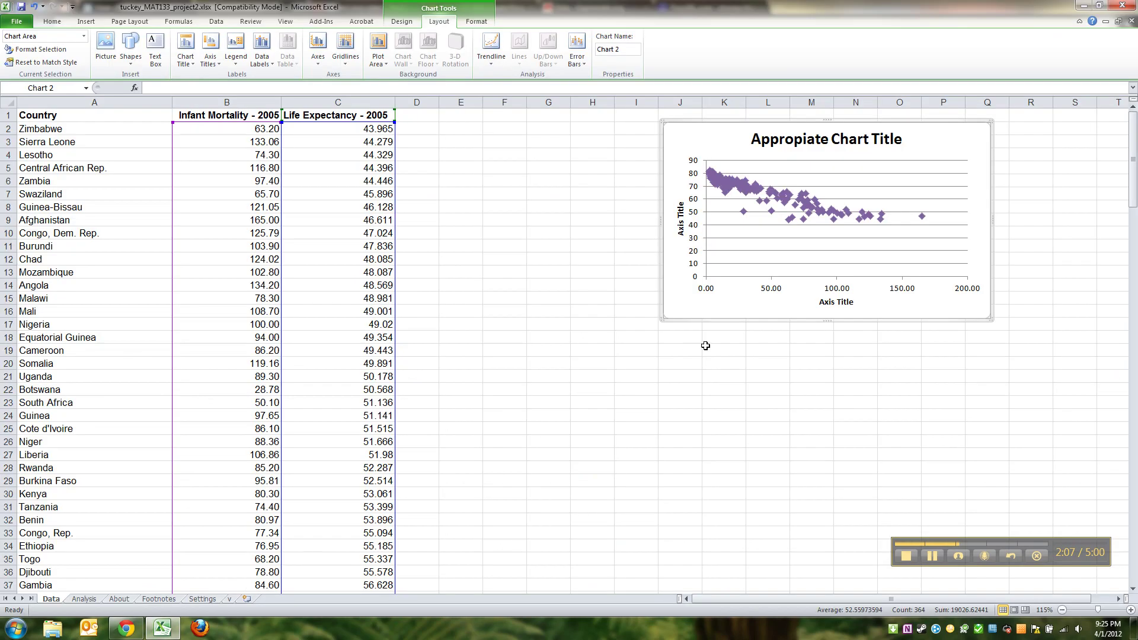
left_click(737, 188)
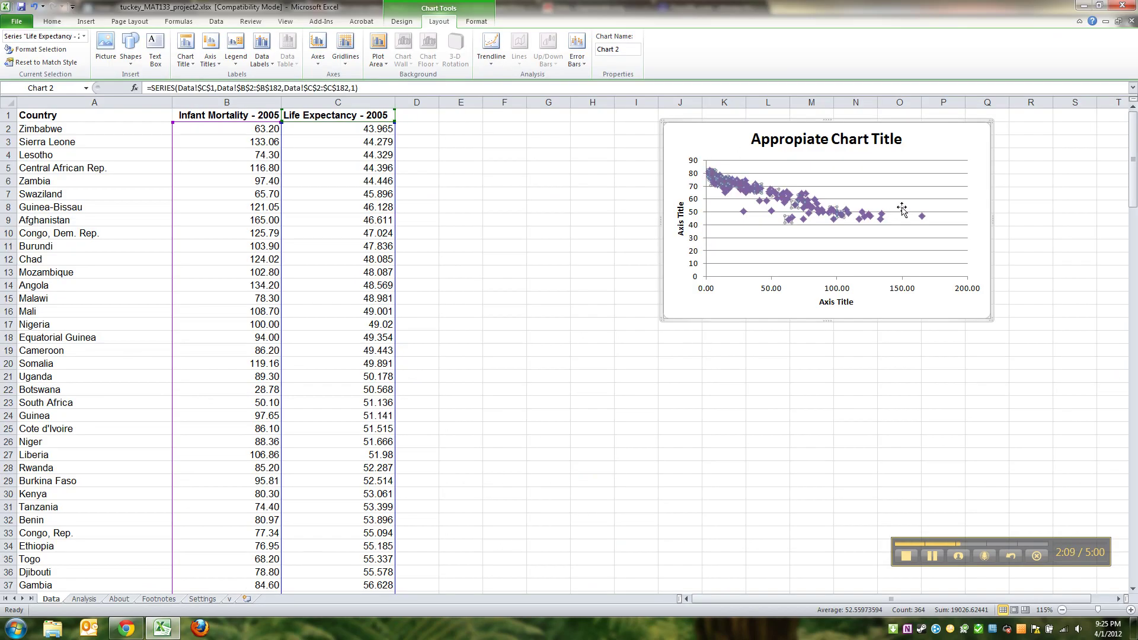
left_click_drag(993, 221, 1094, 221)
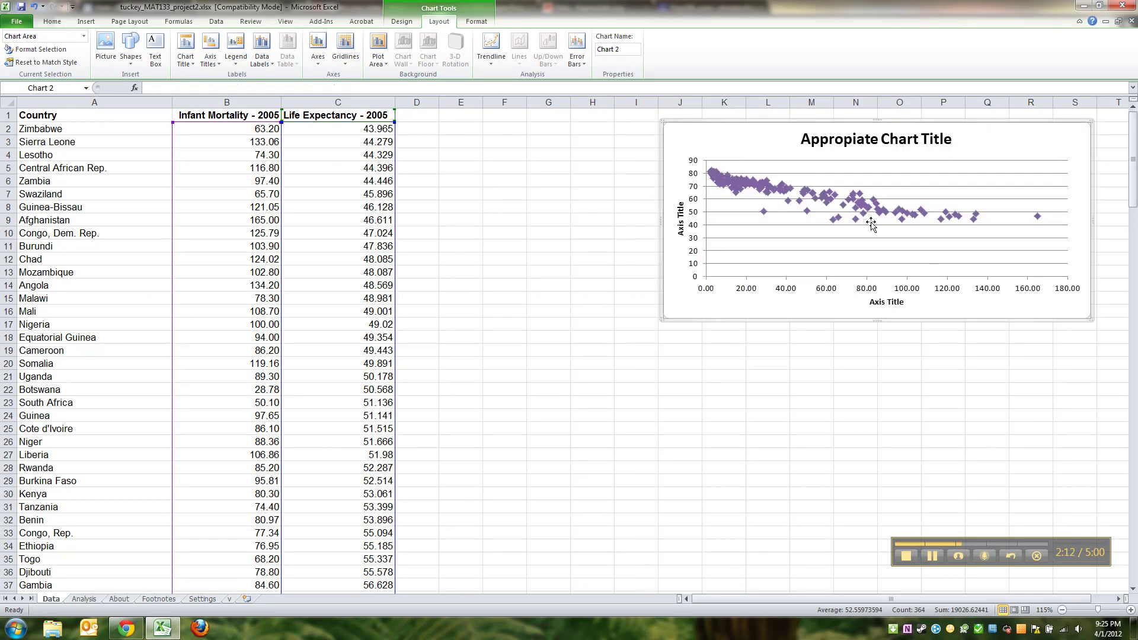
left_click(771, 195)
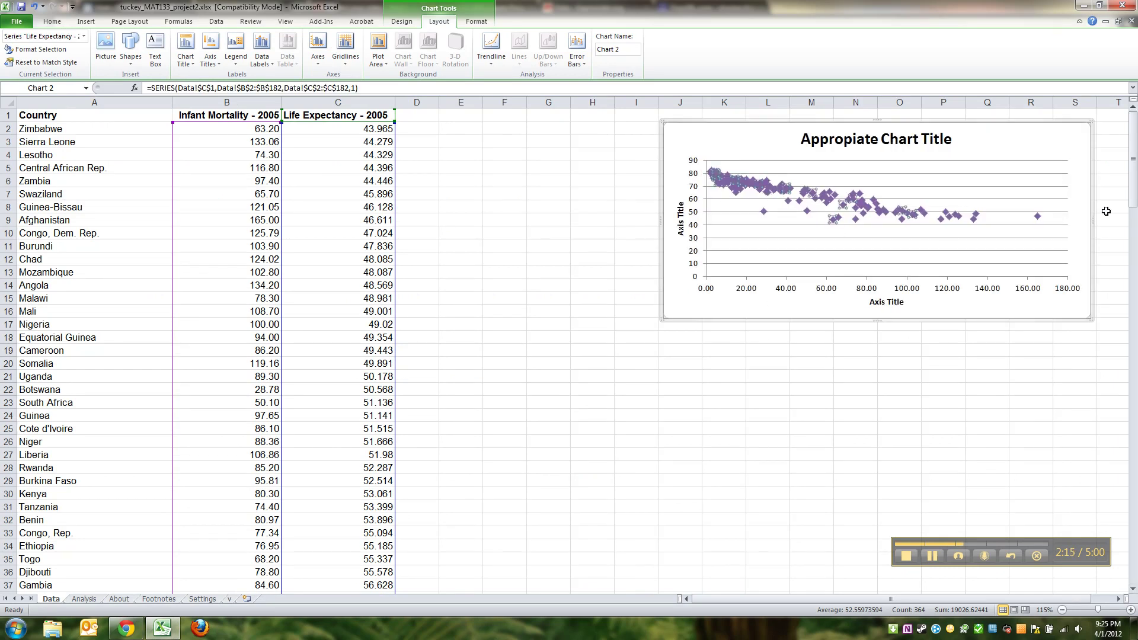
left_click_drag(1093, 218, 1039, 219)
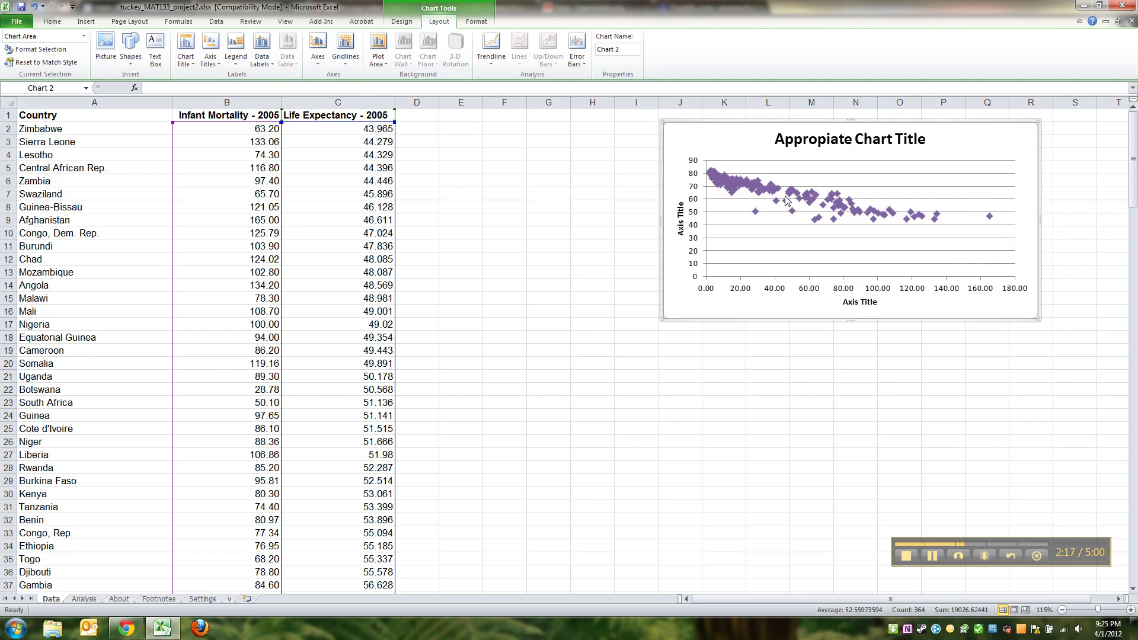
Add a trendline to the scatter data series
left_click(764, 194)
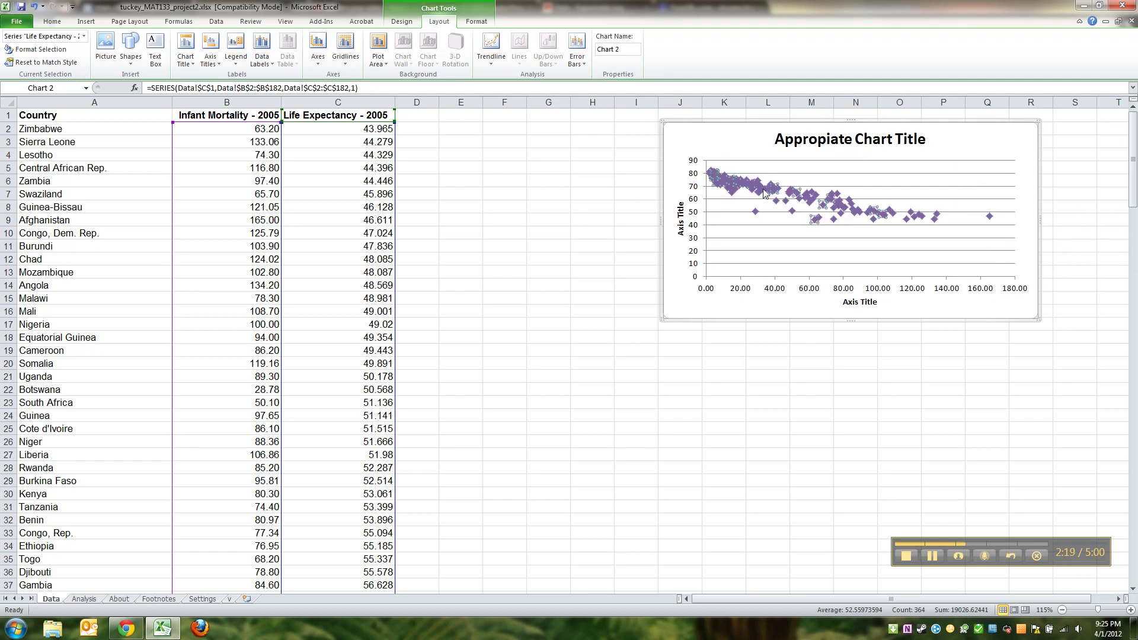
right_click(764, 194)
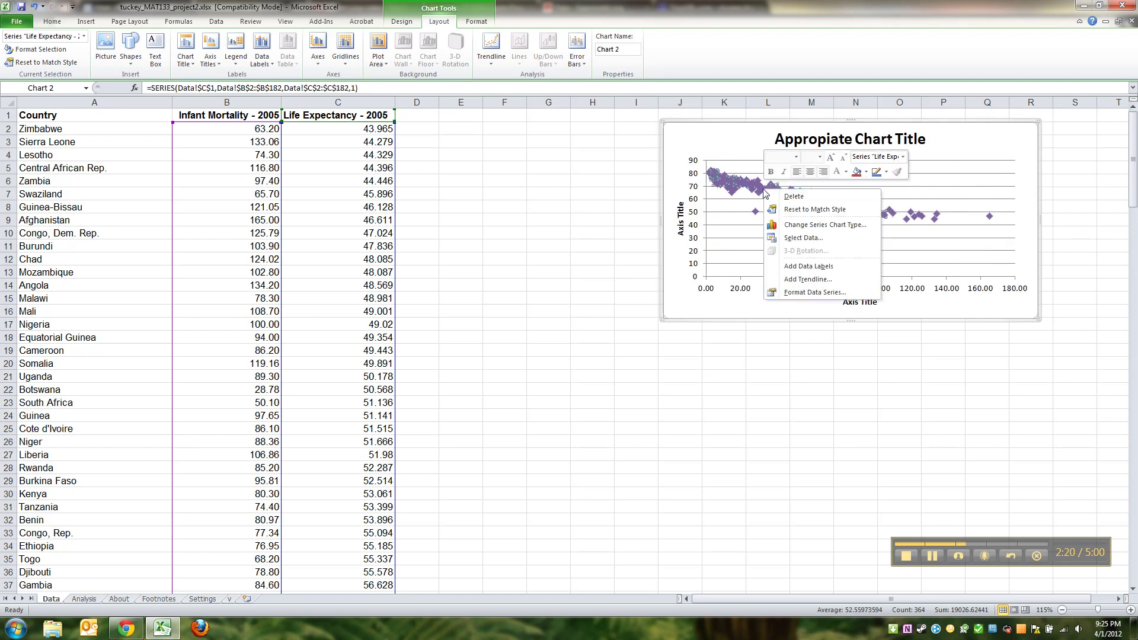
left_click(792, 280)
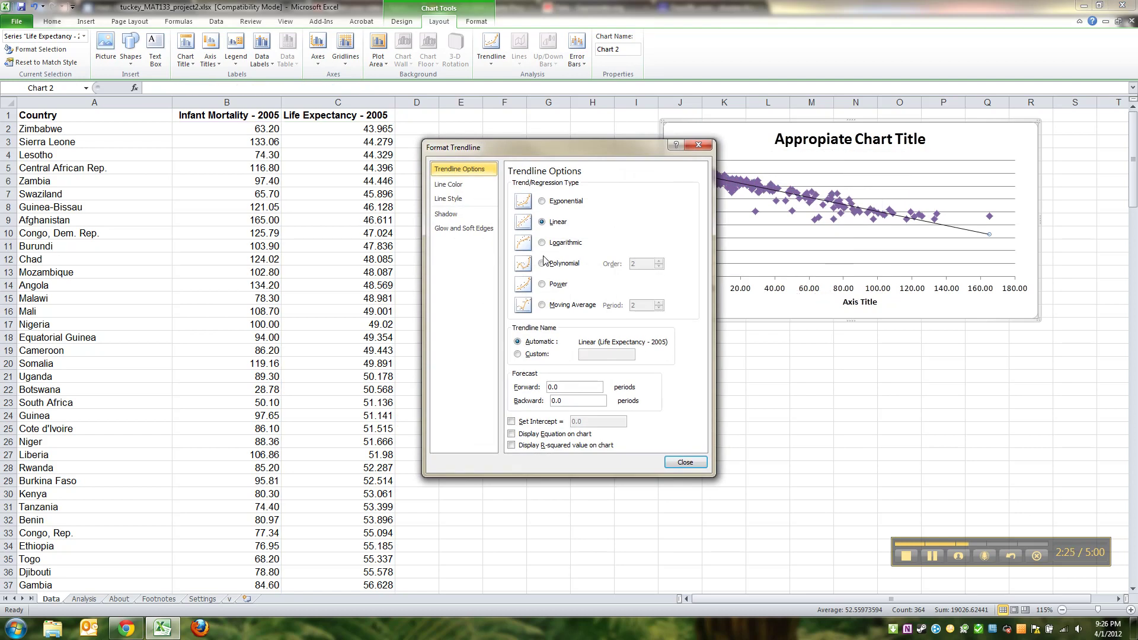
Display the trendline equation y = -0.2739x + 77.843 and R² = 0.8536 on the chart
left_click(512, 435)
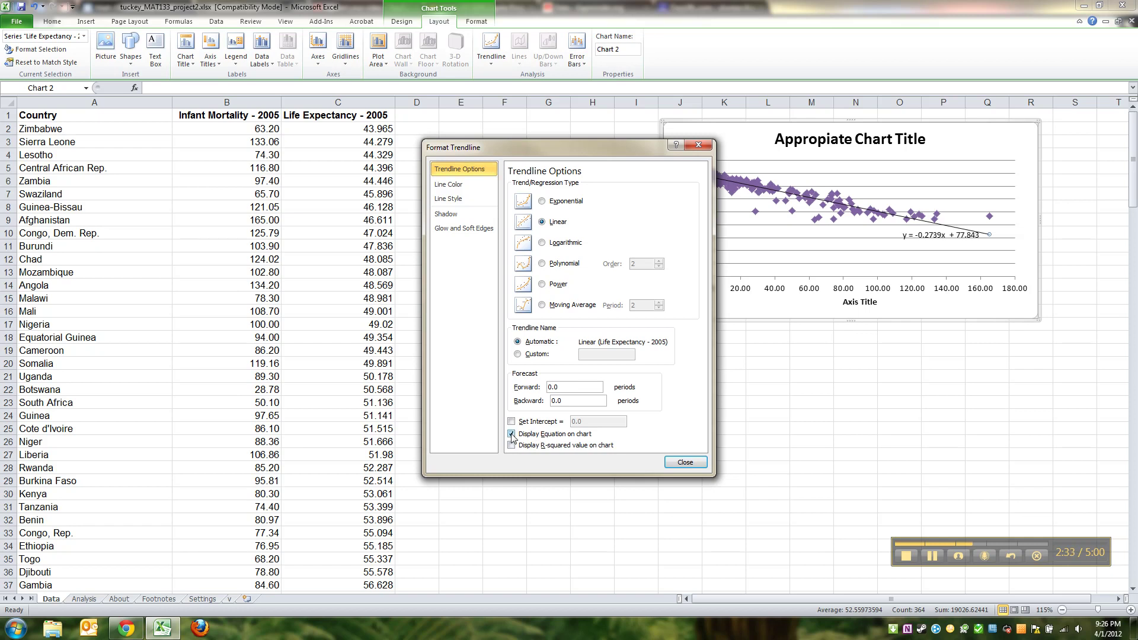
left_click(512, 446)
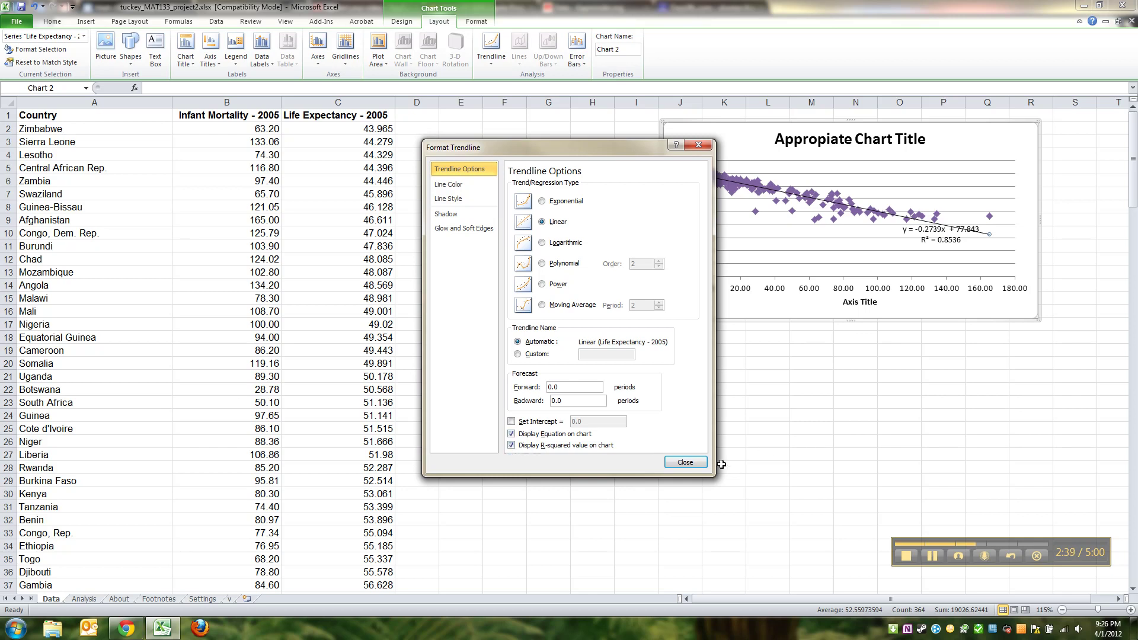
left_click(685, 462)
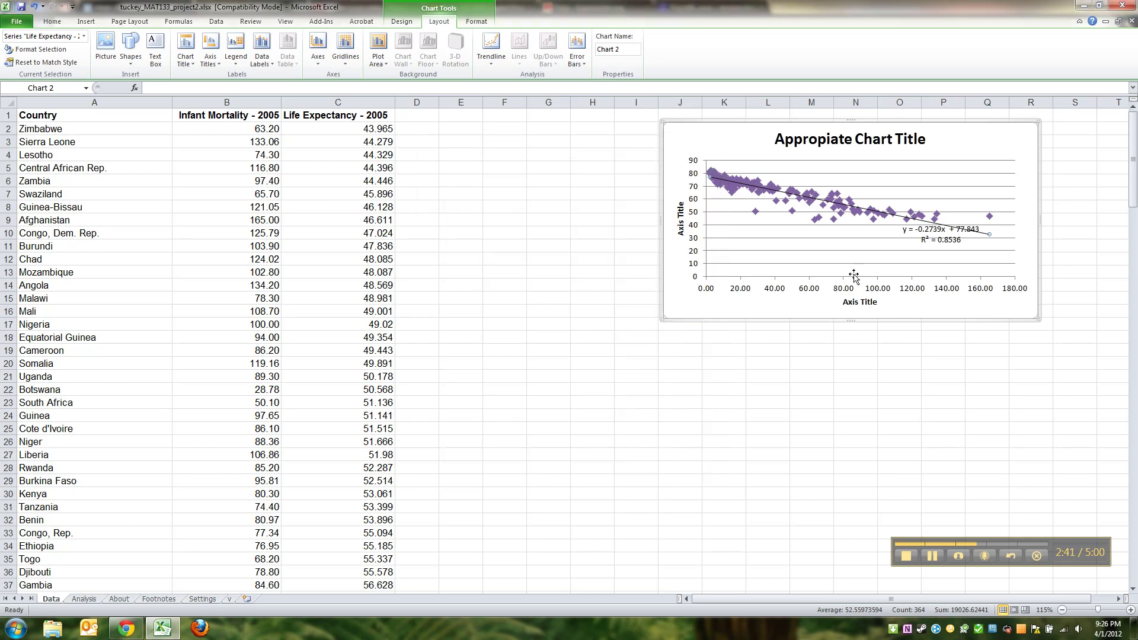
Move the equation and R² label lower, and make its text bold and a larger font size
left_click(943, 227)
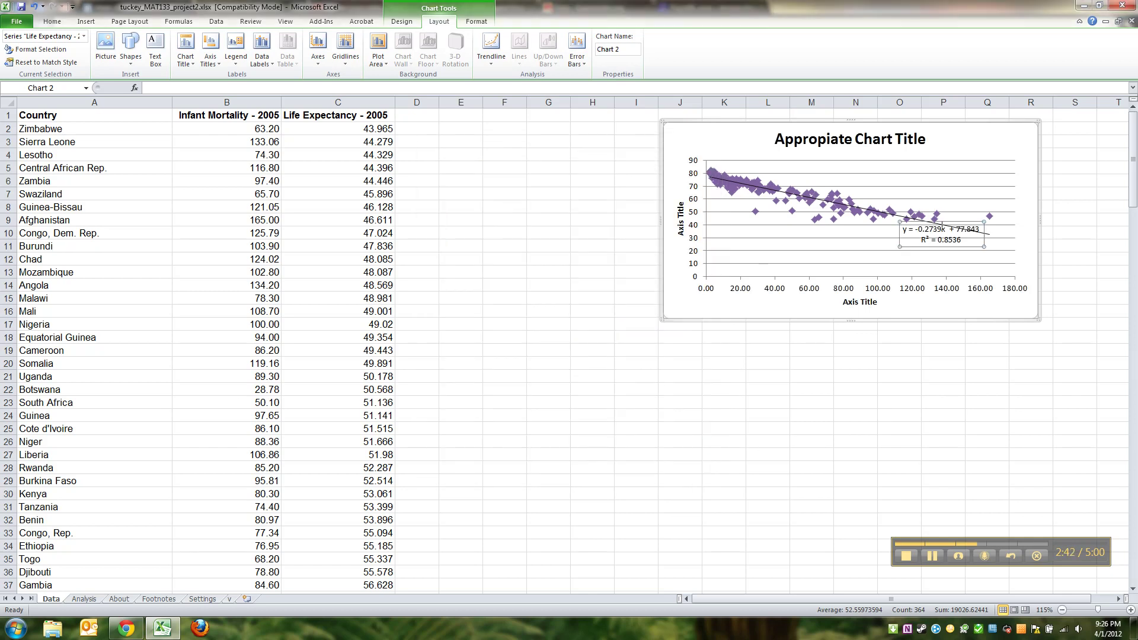
left_click_drag(907, 246, 968, 251)
left_click(903, 244)
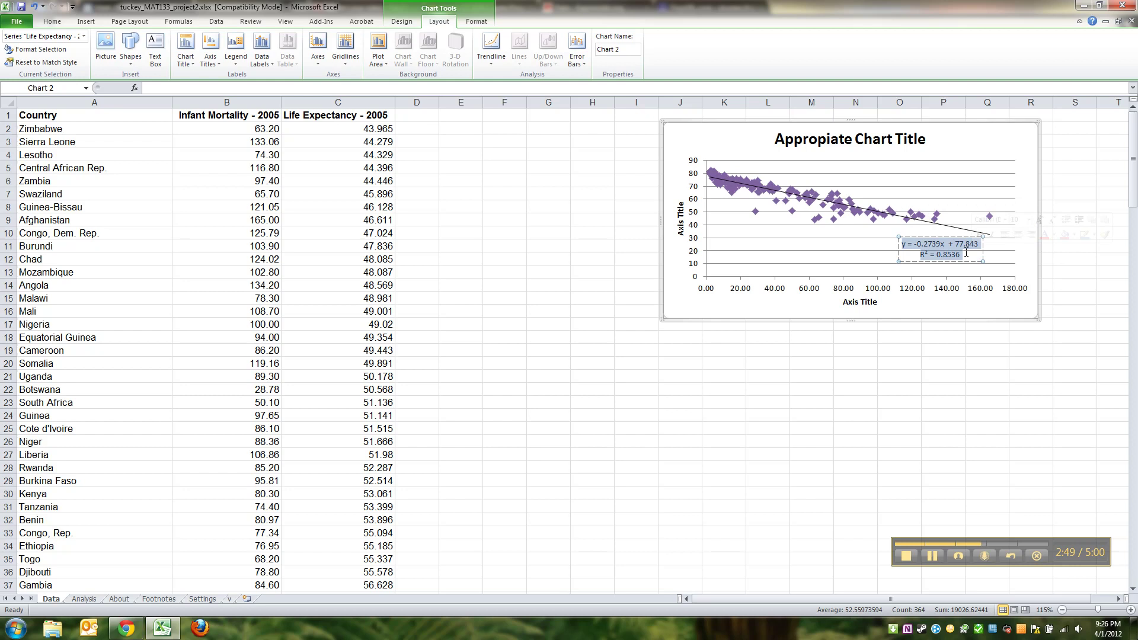
key("ctrl+b")
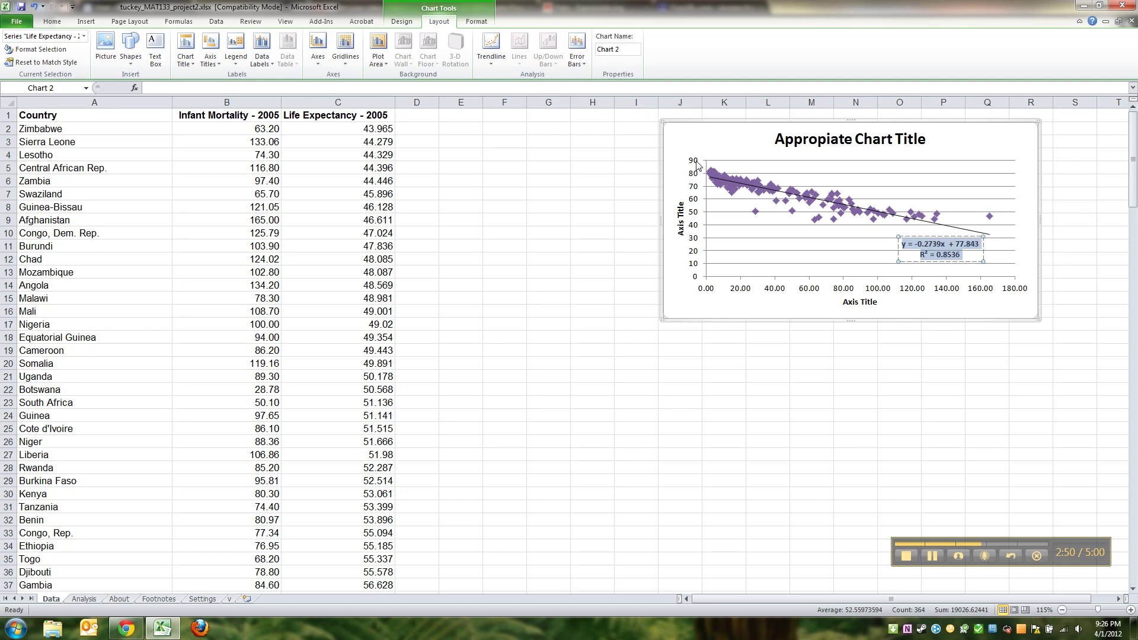
left_click(52, 21)
left_click(180, 40)
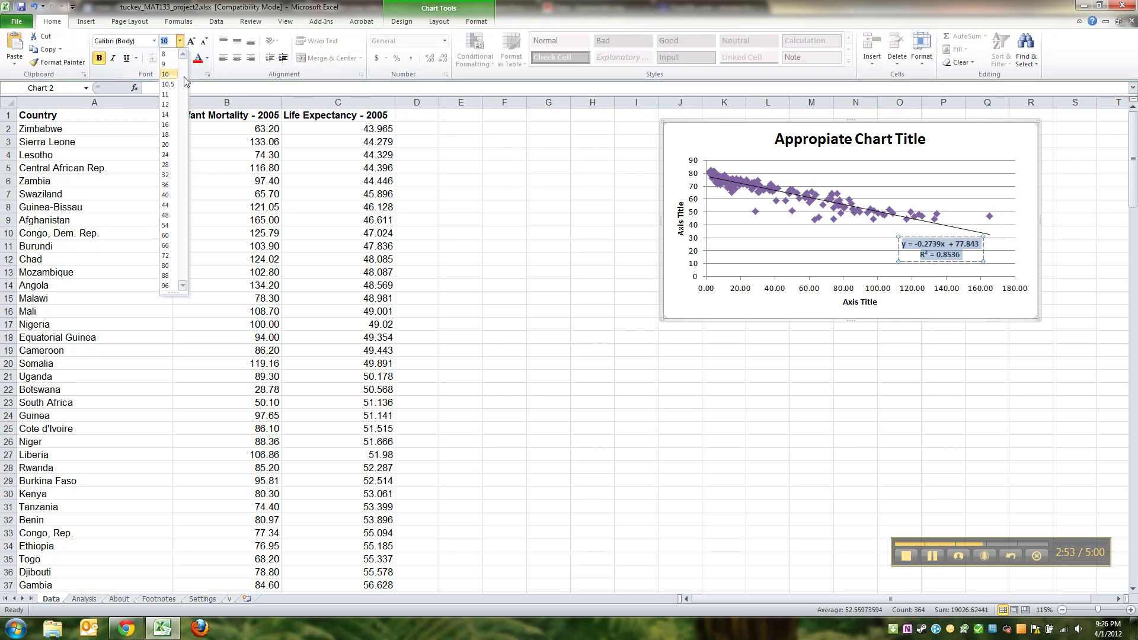
left_click(166, 105)
left_click(708, 237)
left_click(731, 309)
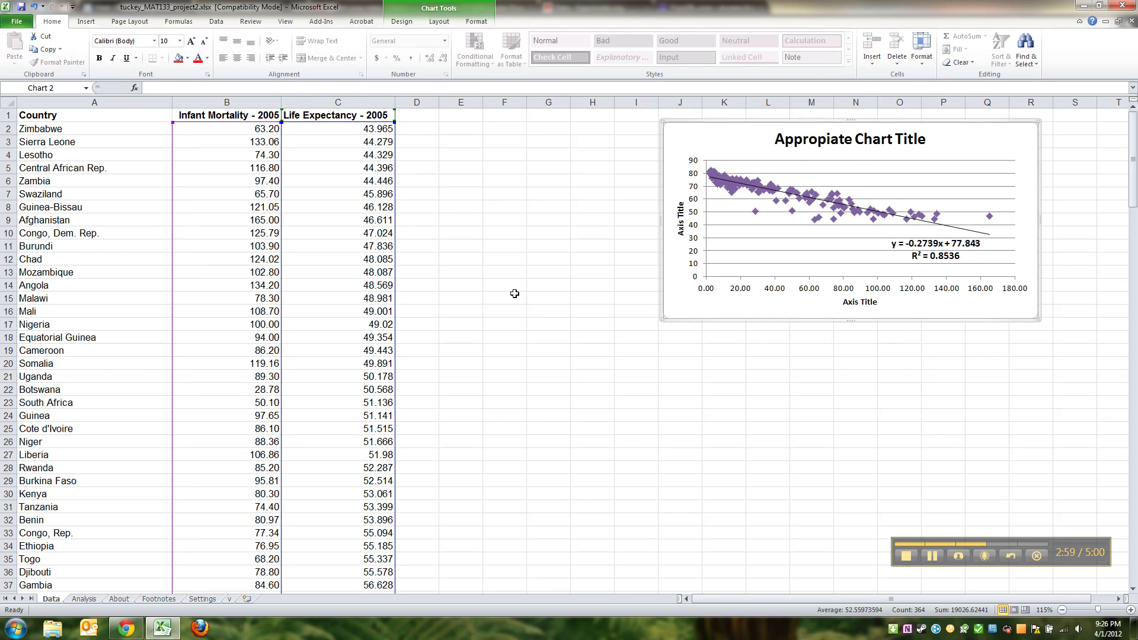
left_click(676, 338)
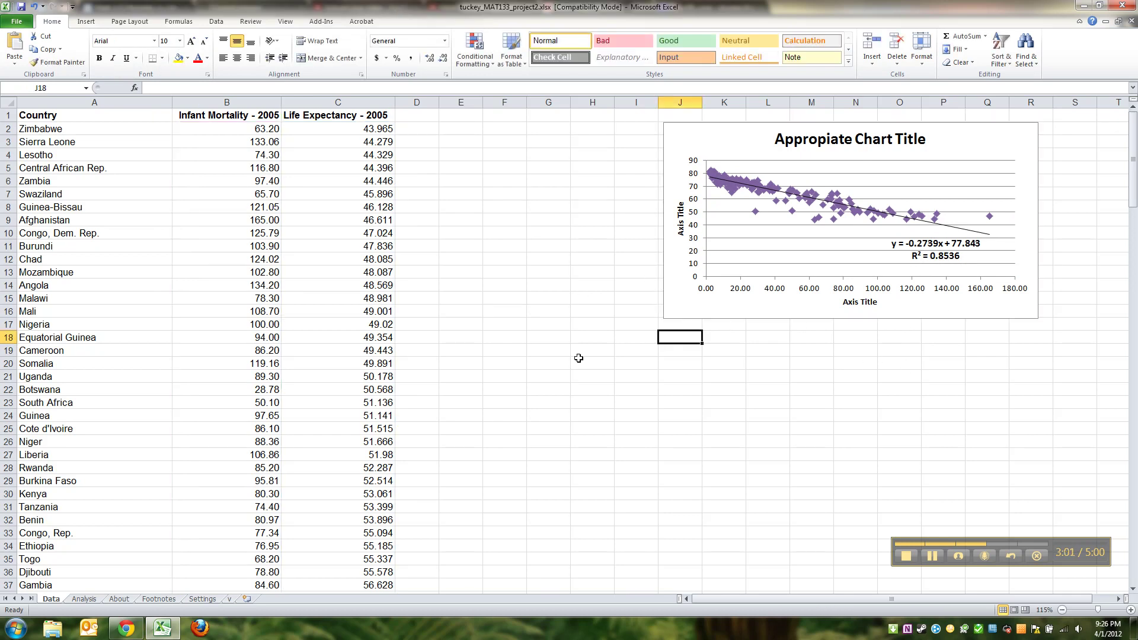
left_click(126, 629)
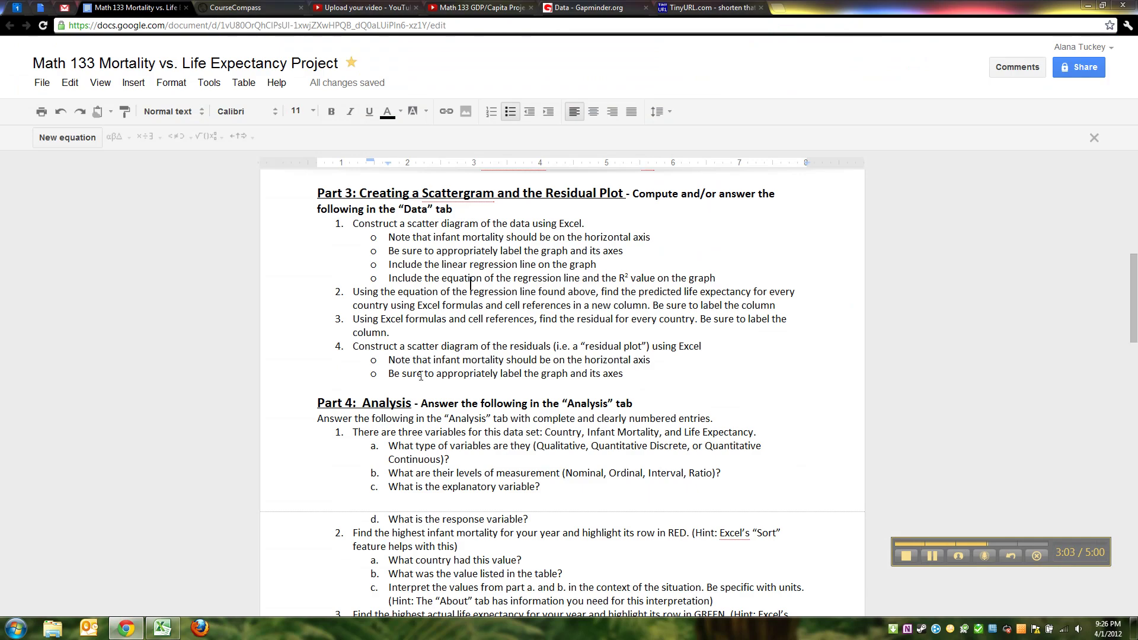
left_click_drag(401, 236, 428, 281)
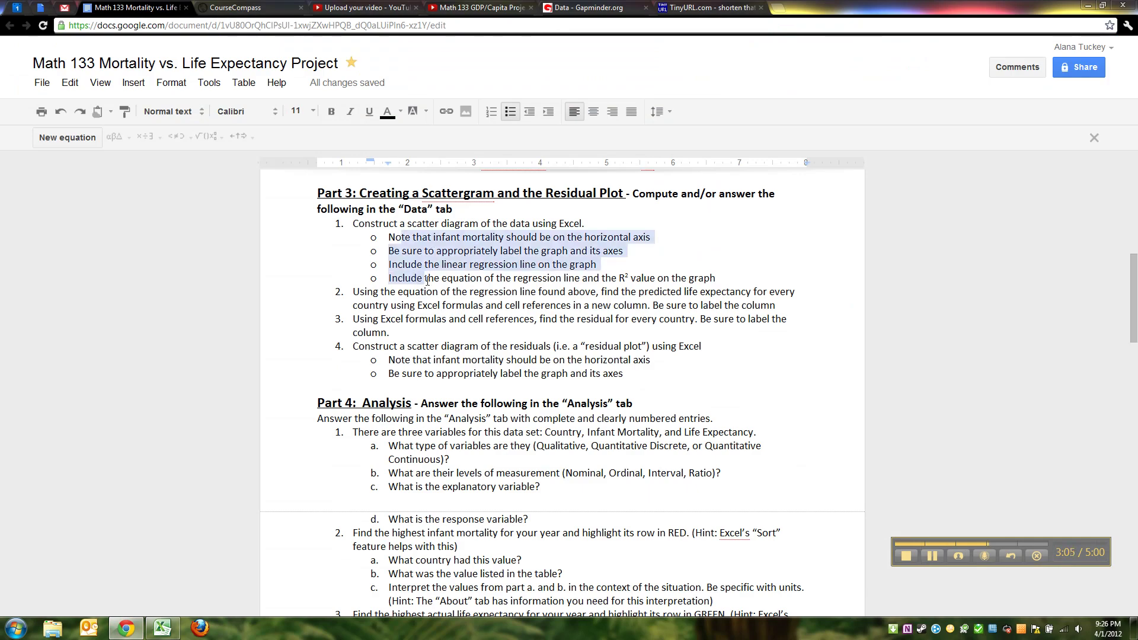
left_click(418, 295)
left_click_drag(354, 292, 783, 308)
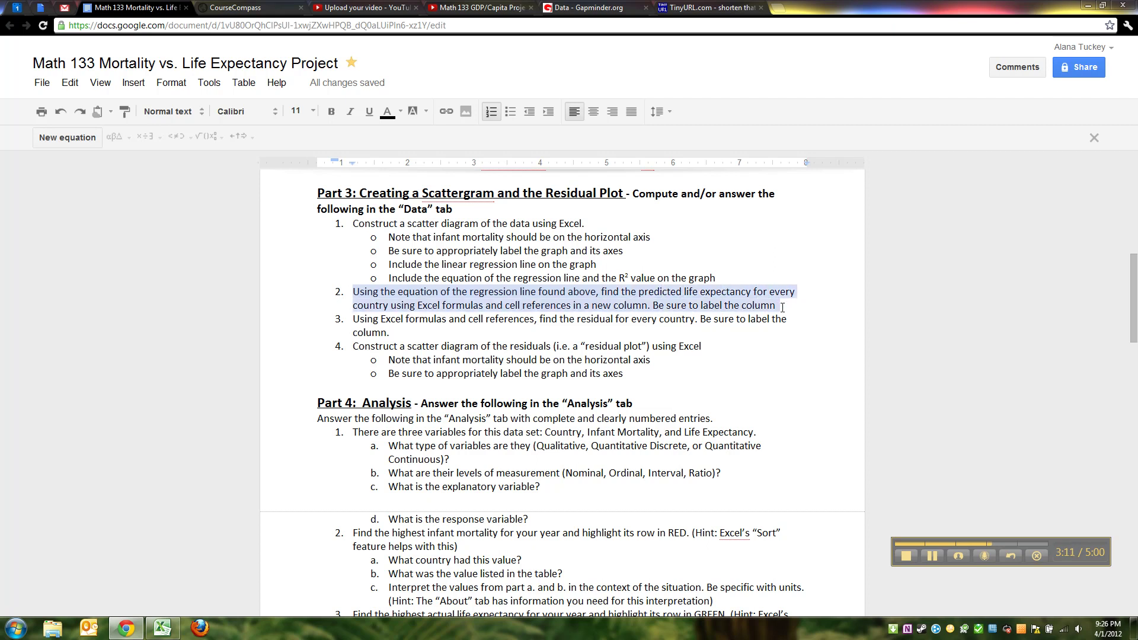
left_click(517, 305)
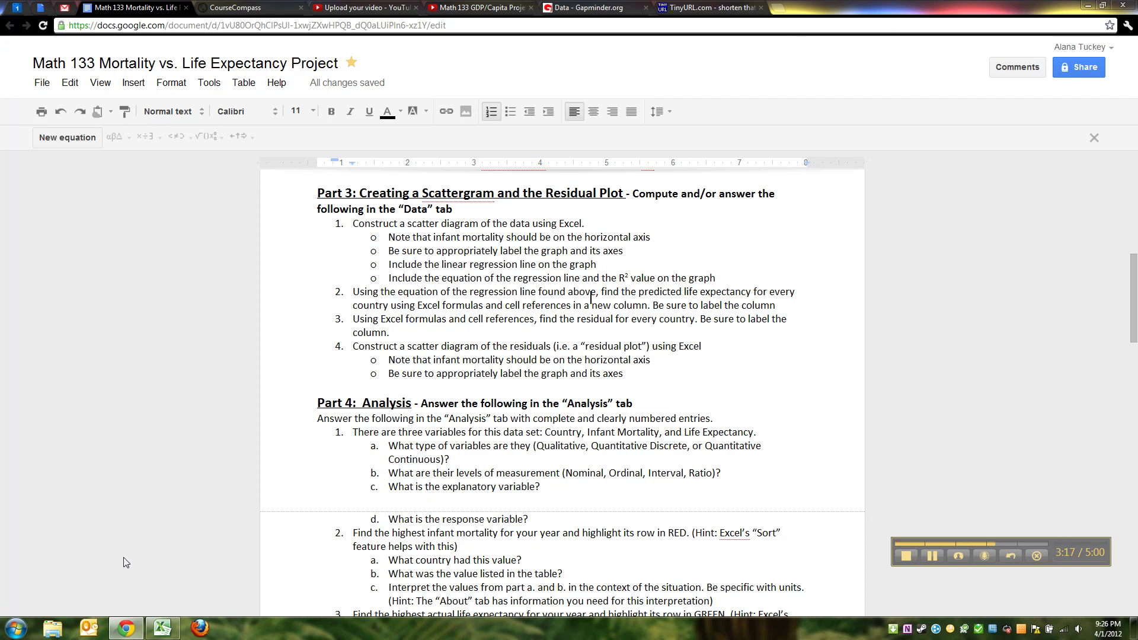
left_click(162, 630)
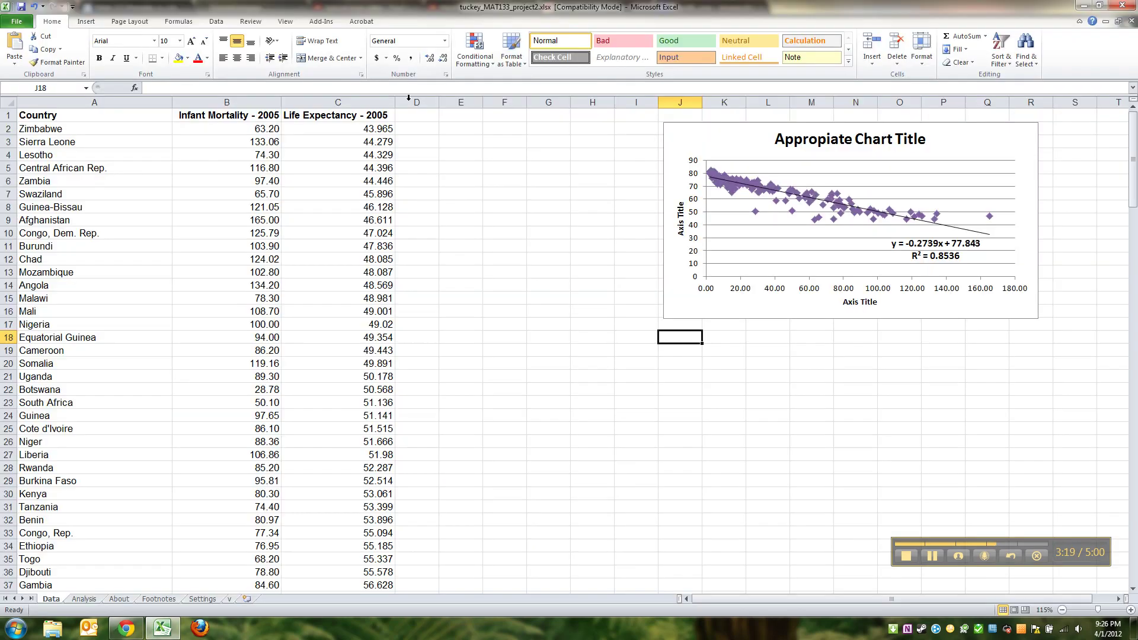
Enter a bold 'Predicted Life Expectancy' heading in E1 and autofit column E to it
left_click(472, 114)
type("P")
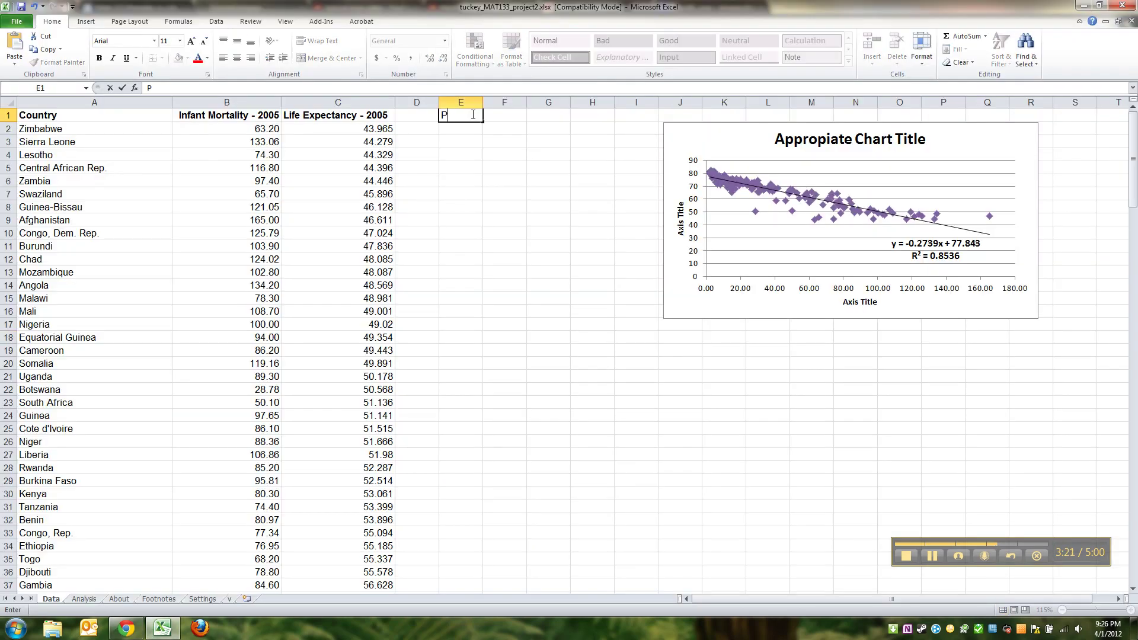
type("redicted L")
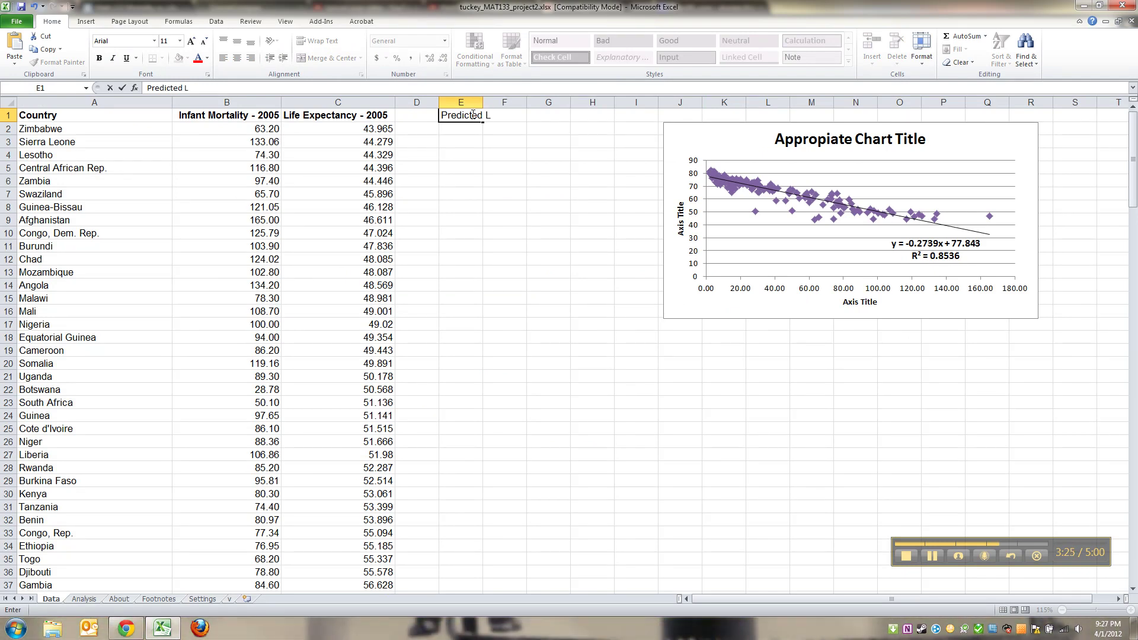
type("ife Expectancy")
key("Return")
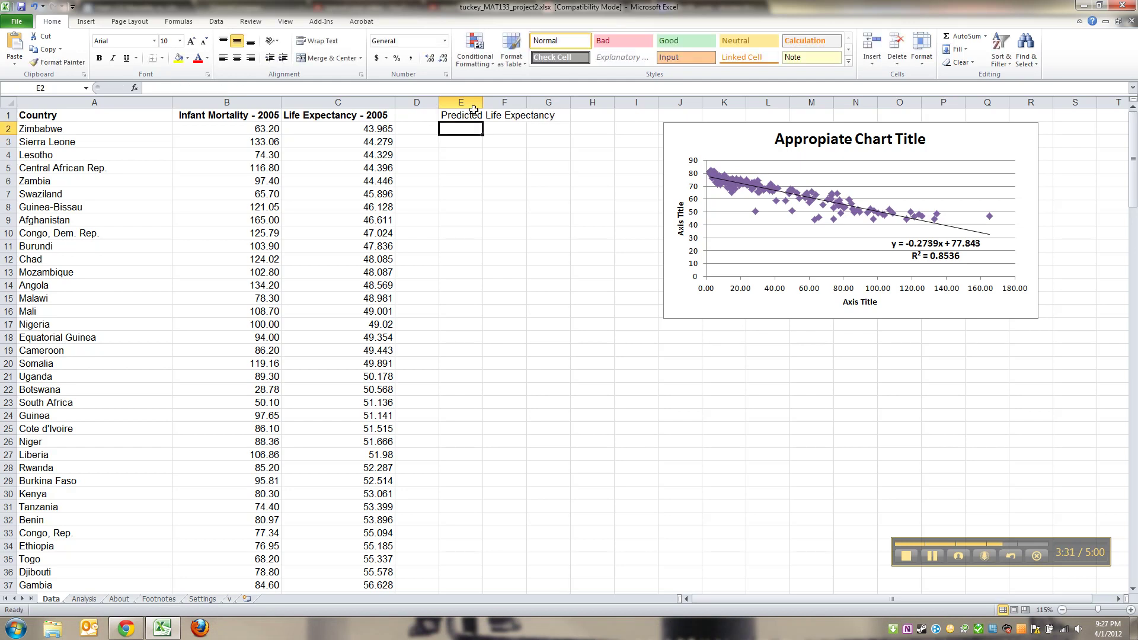
double_click(483, 102)
left_click(480, 115)
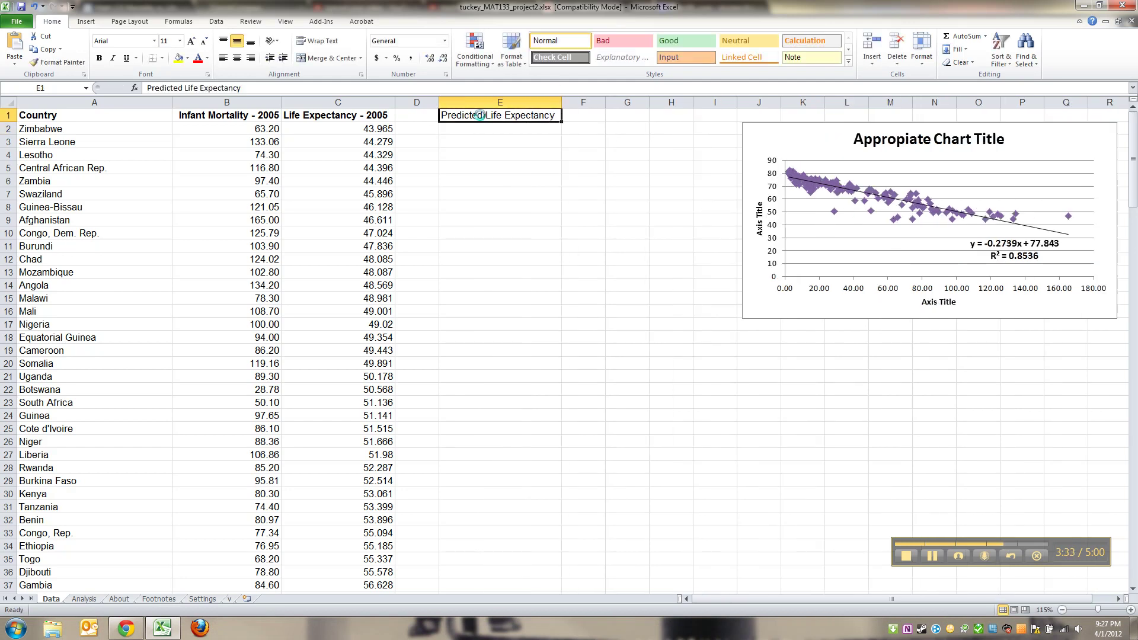
key("ctrl+b")
left_click(500, 168)
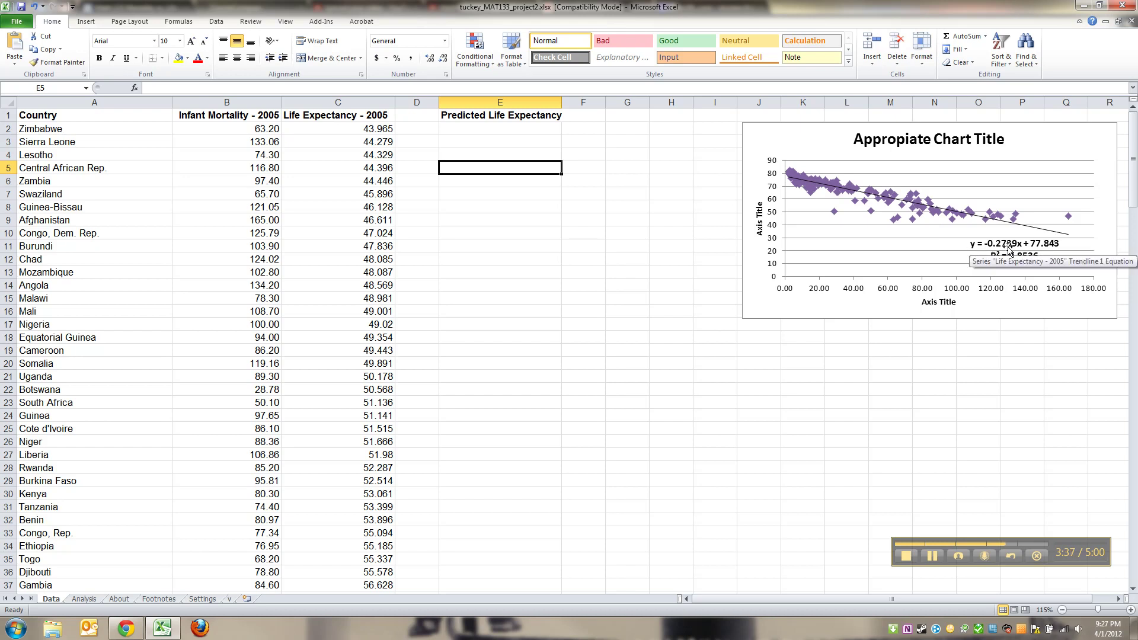
Begin the E2 formula with the -0.27 slope multiplied by cell B2
left_click(496, 124)
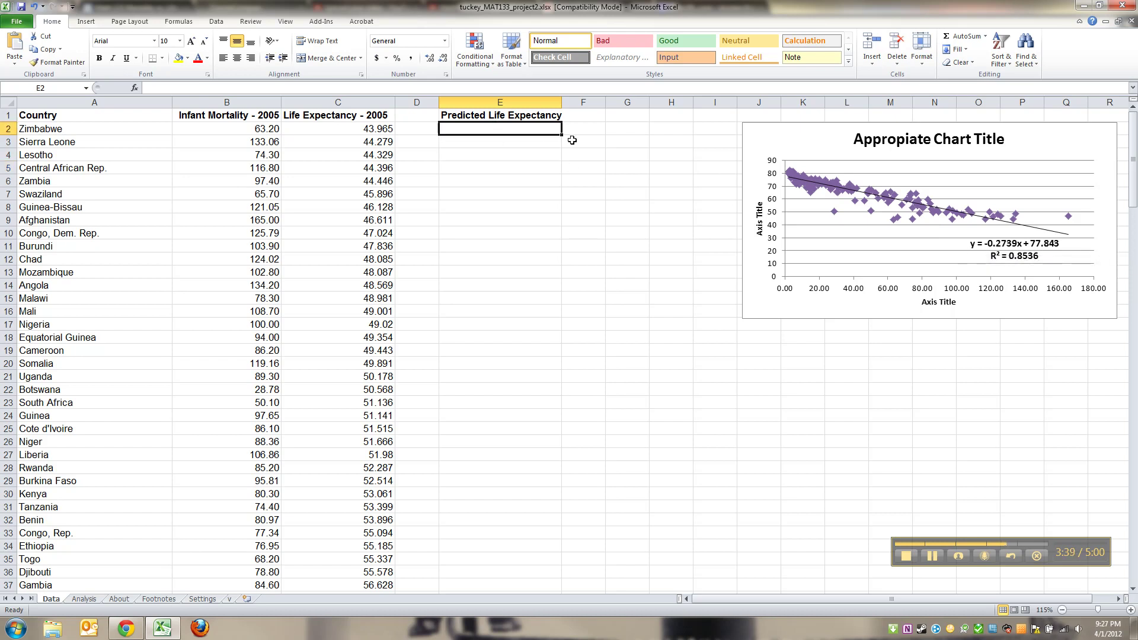
type("=")
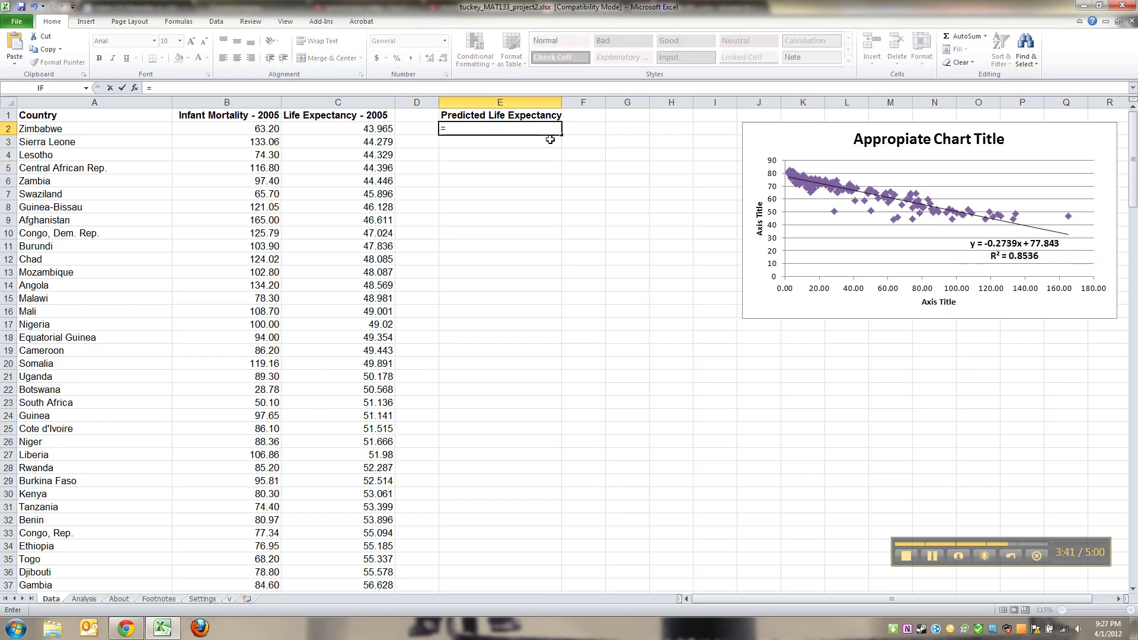
type("-0.2739")
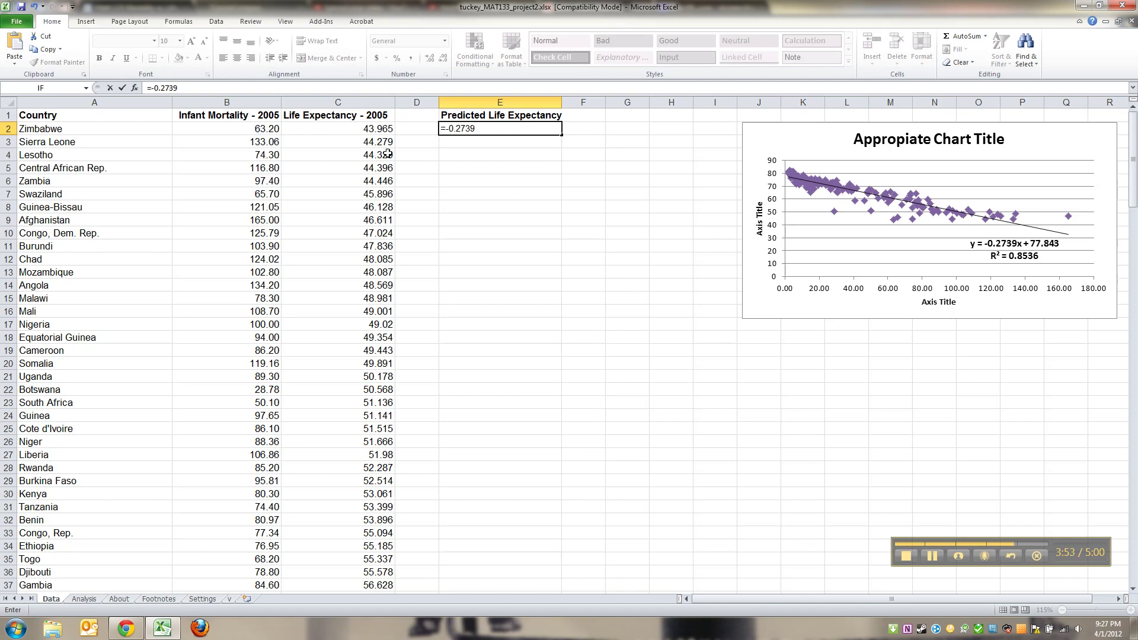
left_click(251, 131)
left_click(466, 127)
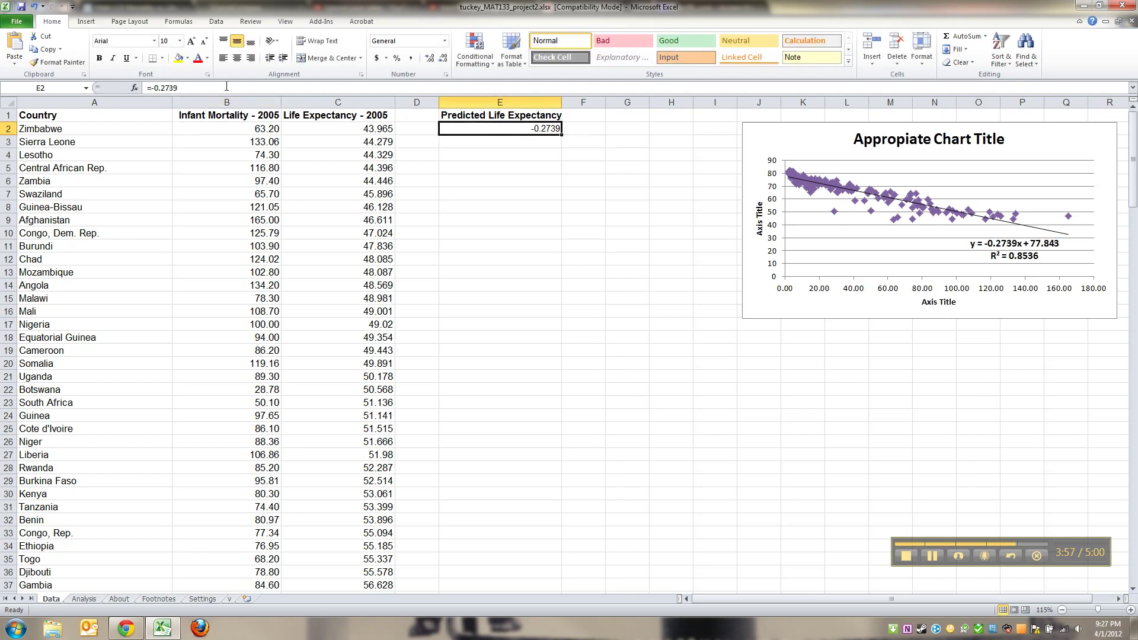
left_click(194, 87)
type("*")
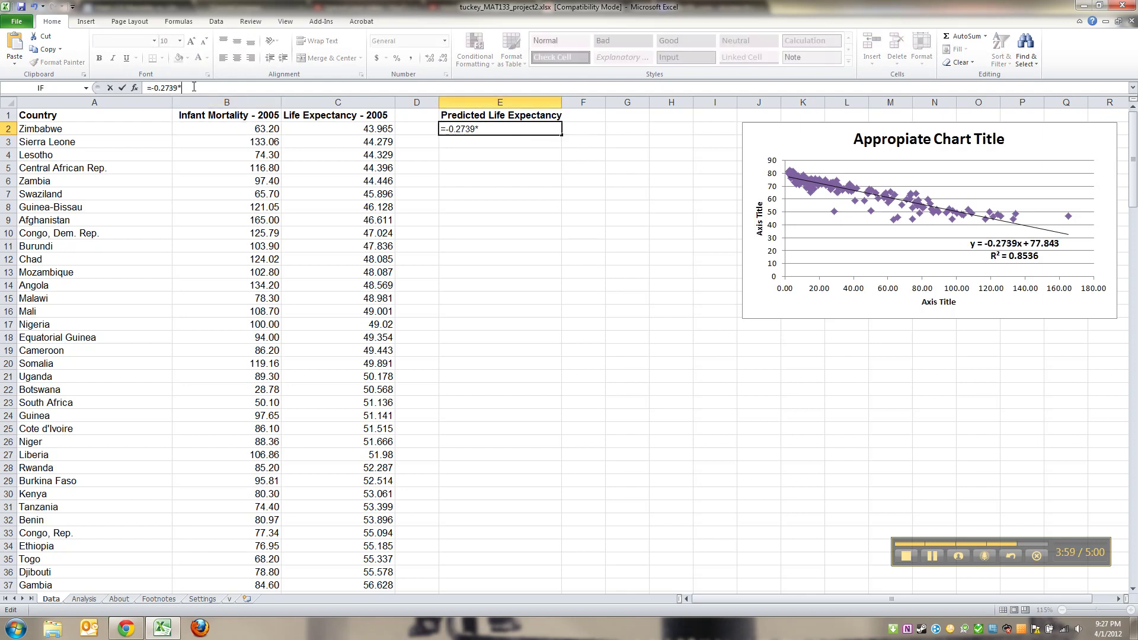
left_click(228, 130)
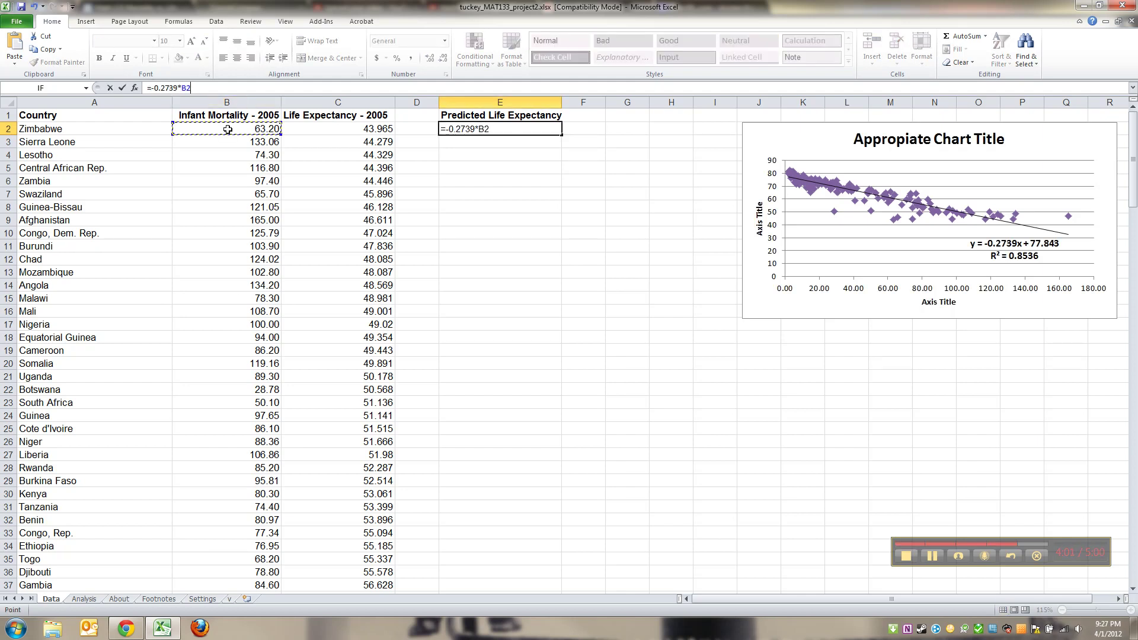
Finish E2 as =-0.2739*(B2)+77.843, accepting Excel's correction, giving 60.53252
left_click(474, 129)
left_click(477, 130)
key("BackSpace")
type("(")
type("3843")
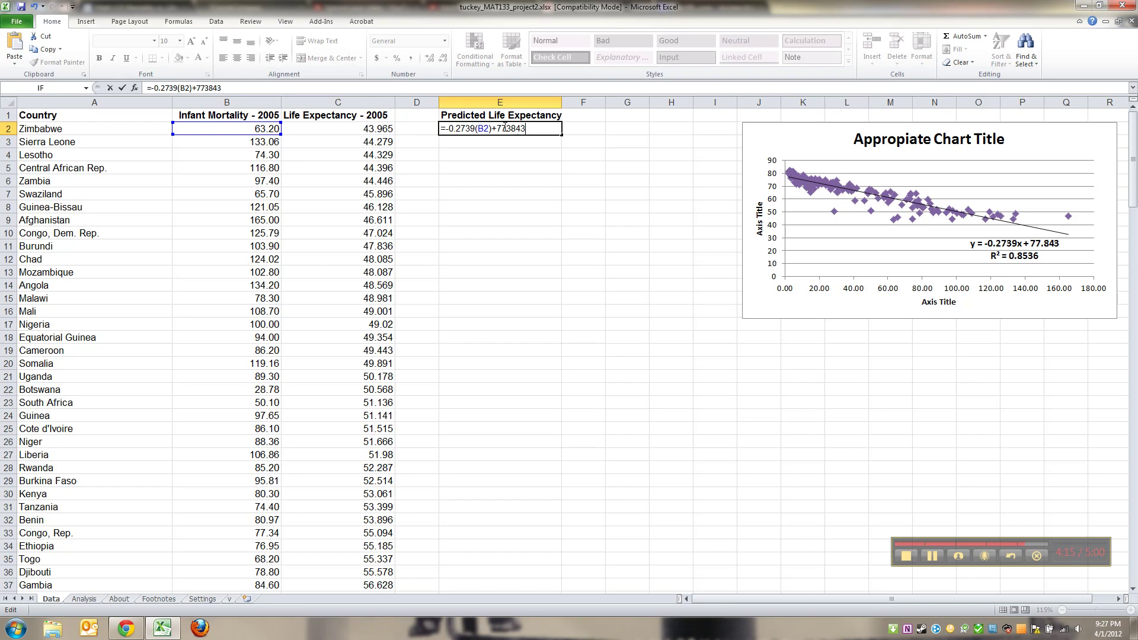
key("BackSpace")
key("BackSpace")
key("BackSpace")
key("BackSpace")
key("Return")
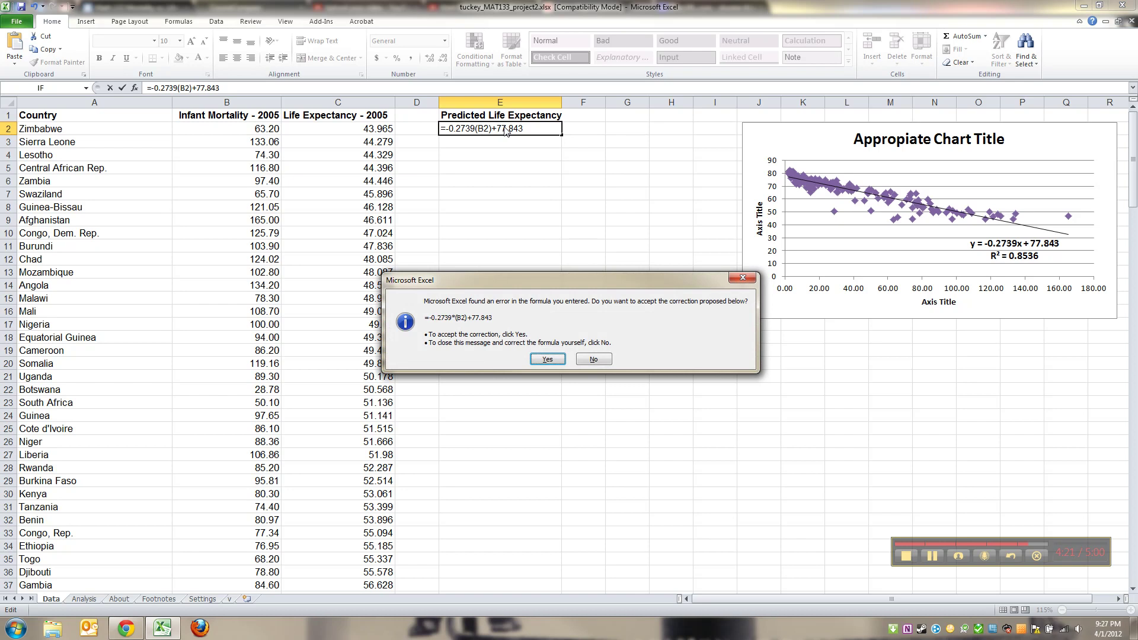
key("Return")
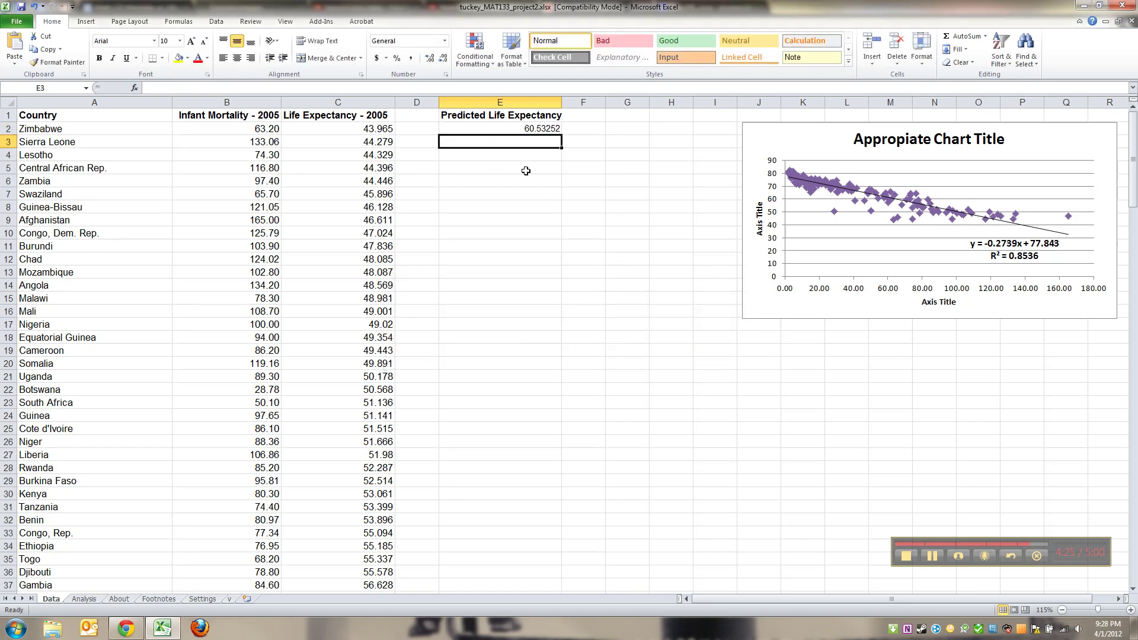
left_click(526, 128)
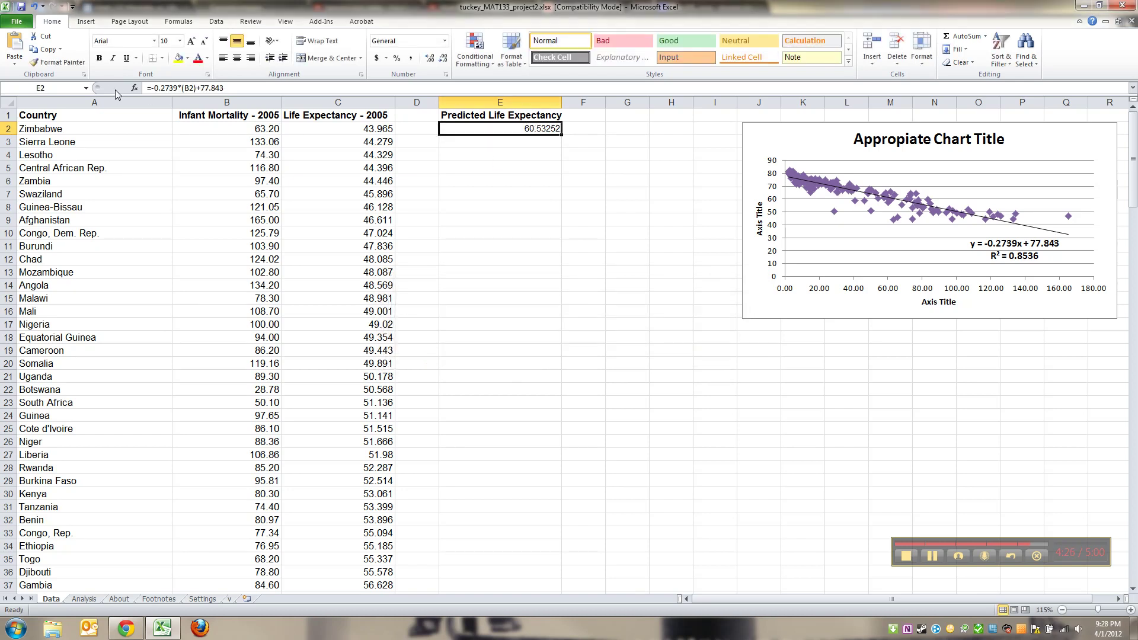
left_click(179, 88)
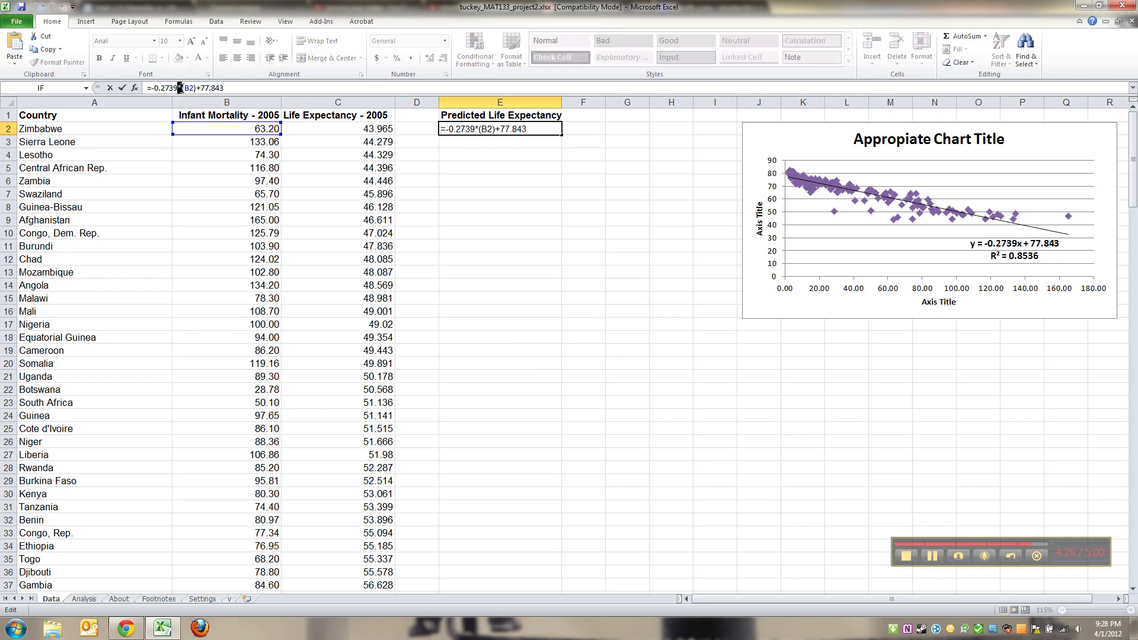
key("Return")
Copy the E2 prediction formula down column E through row 182 and check the results
left_click(530, 128)
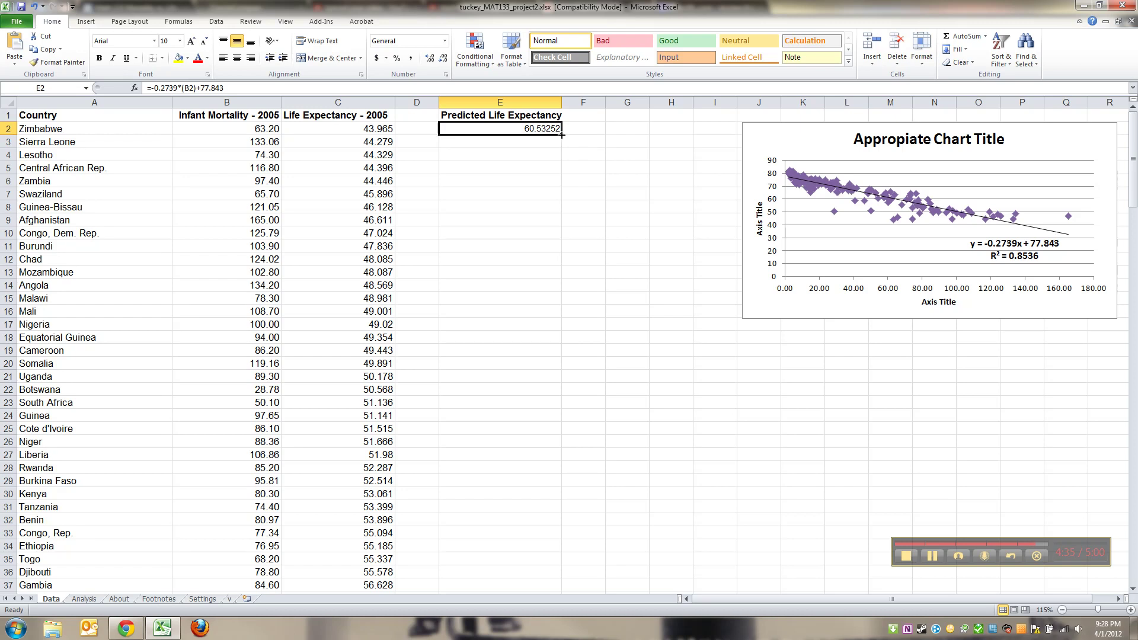
left_click_drag(562, 135, 561, 568)
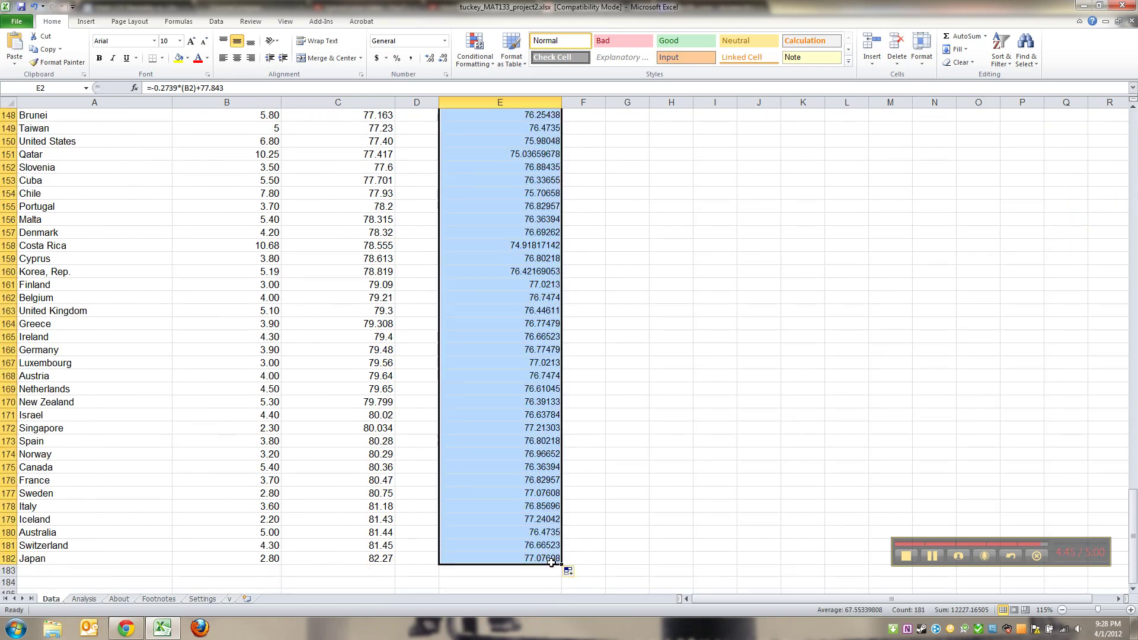
scroll(633, 452, "up", 20)
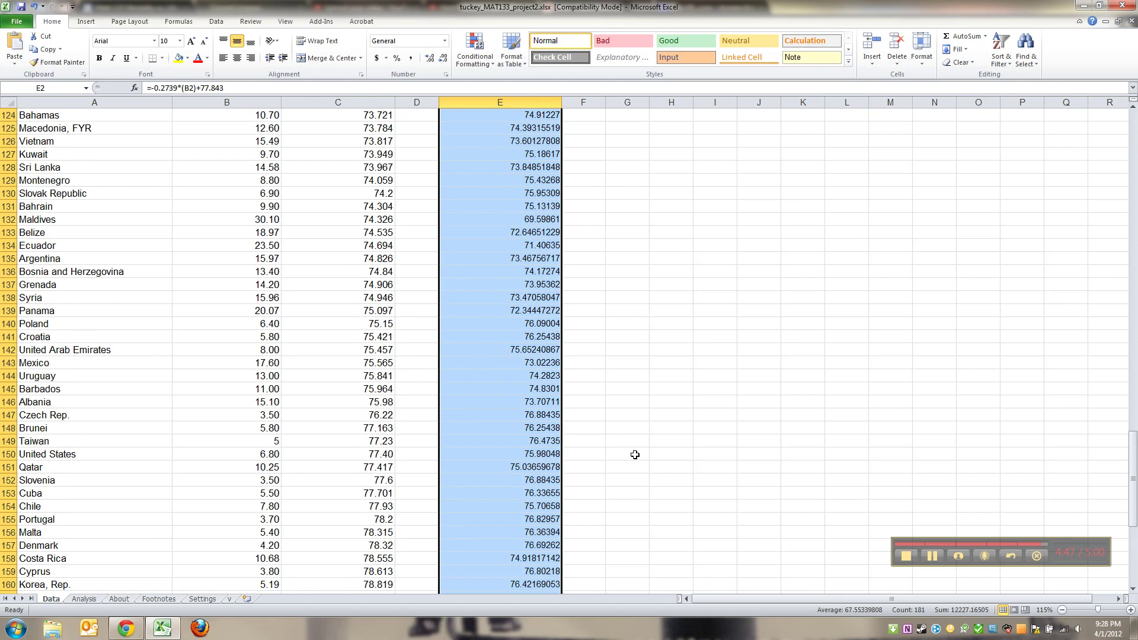
scroll(635, 455, "up", 20)
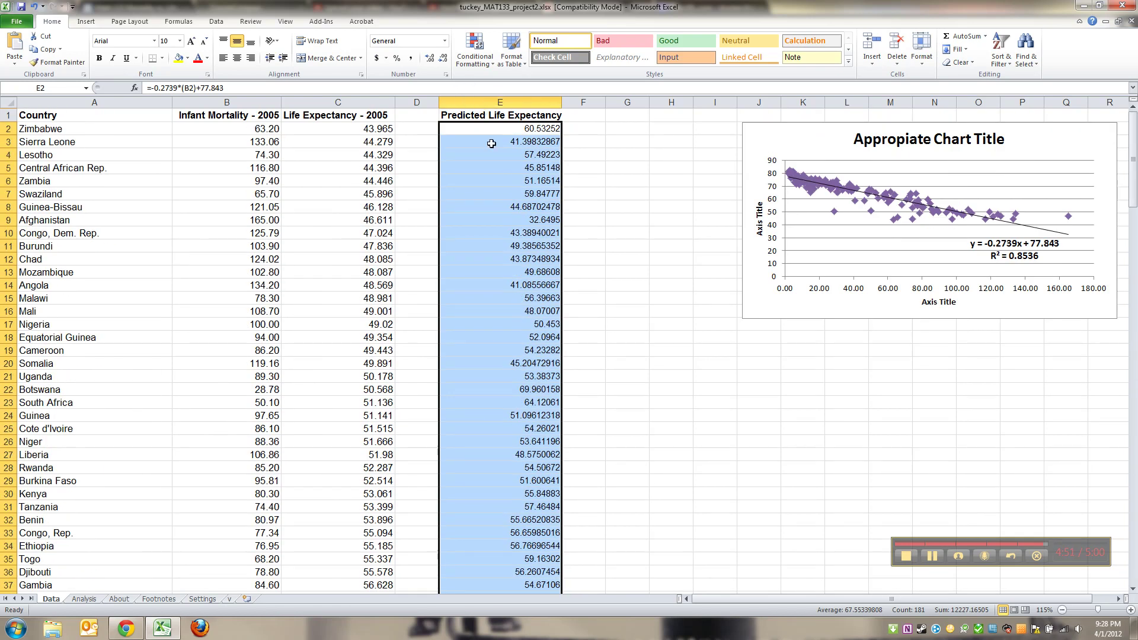
left_click(502, 124)
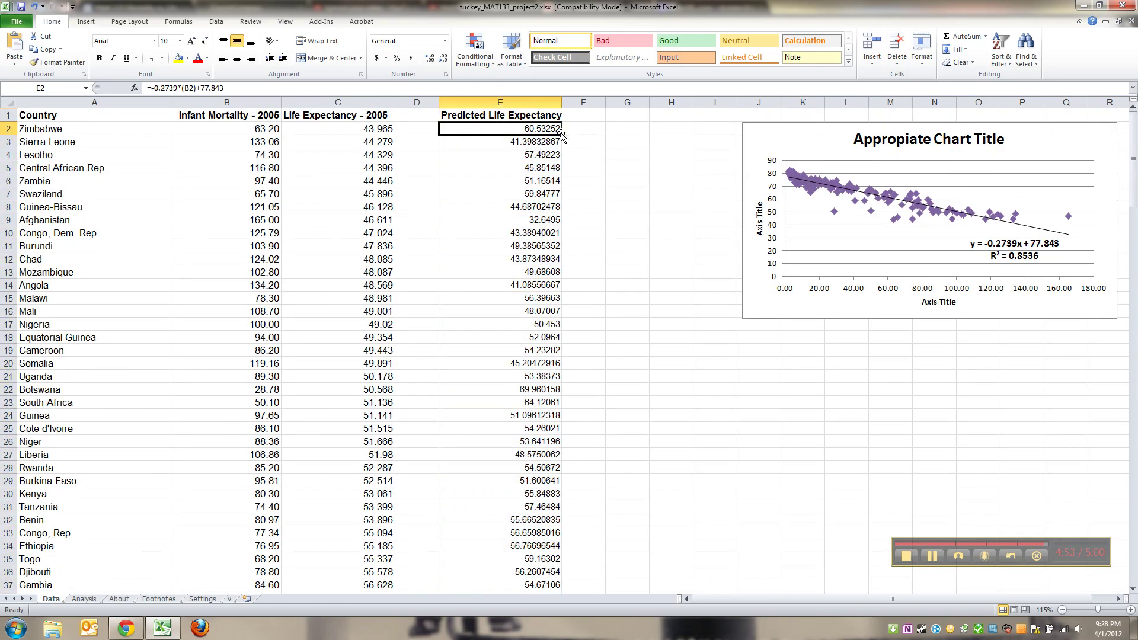
left_click_drag(565, 135, 564, 573)
scroll(552, 468, "up", 7)
scroll(553, 468, "up", 20)
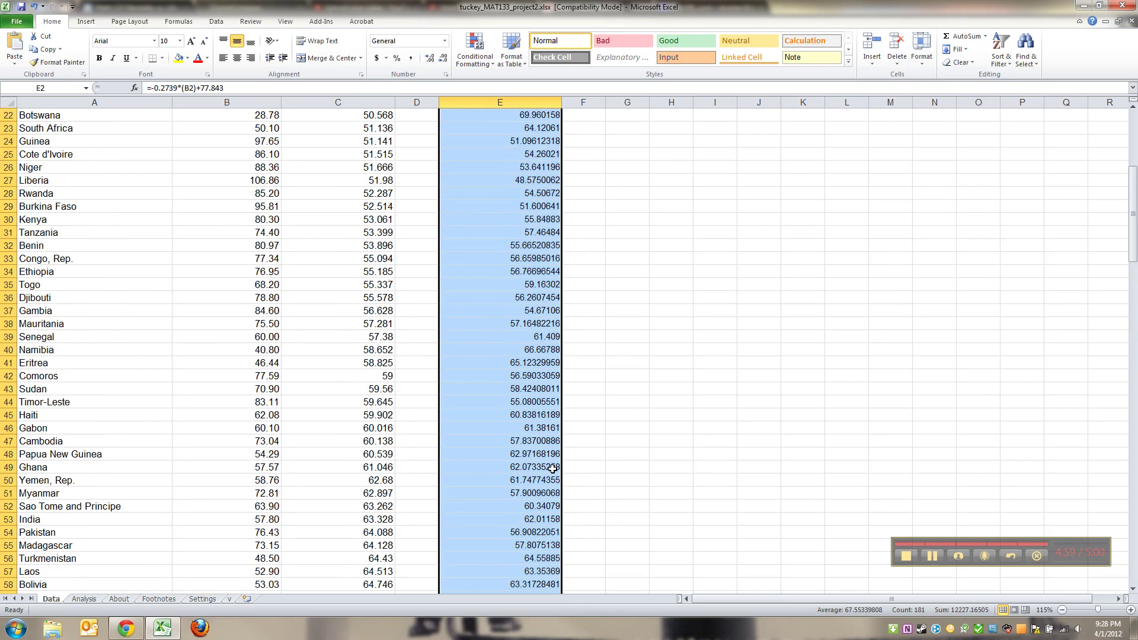